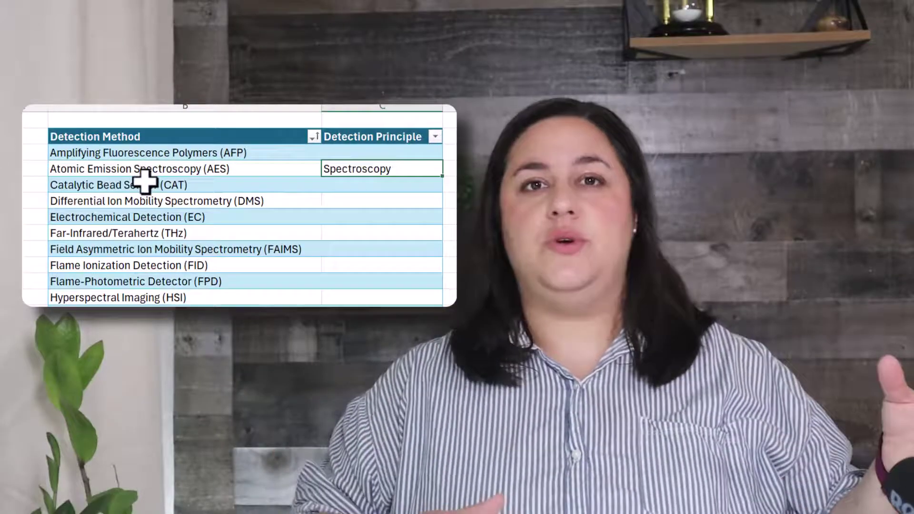
# - Paste Sensor into the CAT row and Spectrometry into the DMS row principle cells
pyautogui.click(135, 184)
pyautogui.click(347, 186)
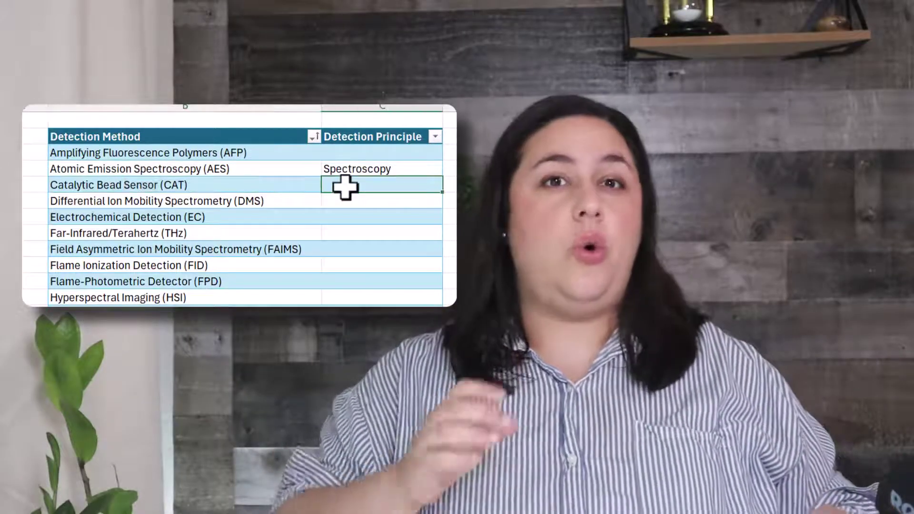
pyautogui.write('Sensor')
pyautogui.click(190, 201)
pyautogui.click(348, 197)
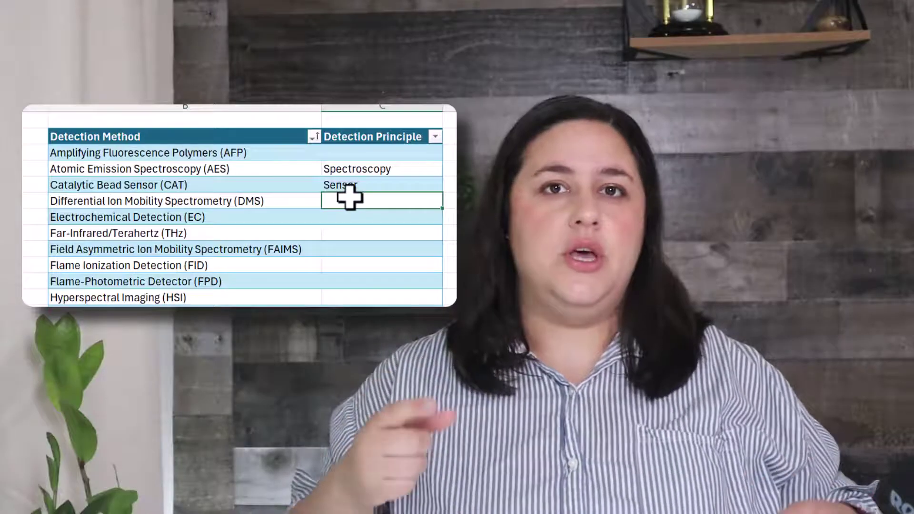
pyautogui.write('Spectrometry')
pyautogui.click(164, 215)
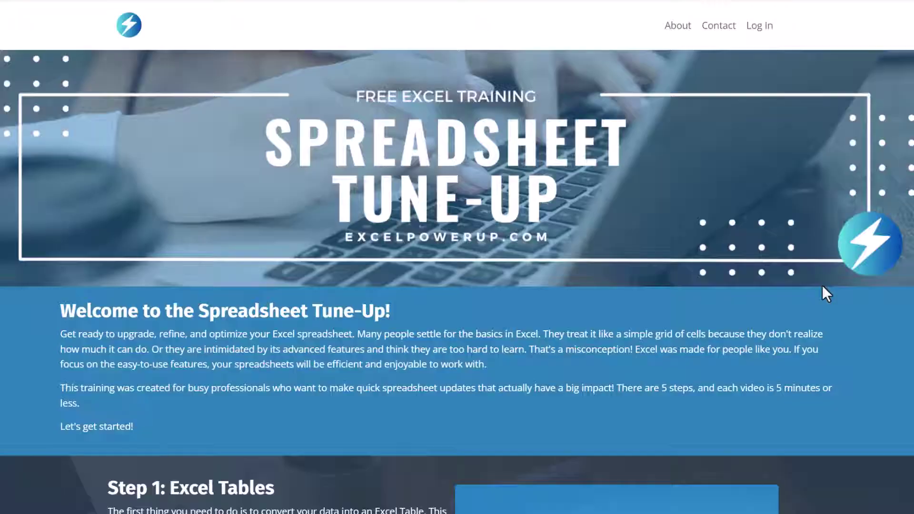
pyautogui.scroll(-20, 823, 287)
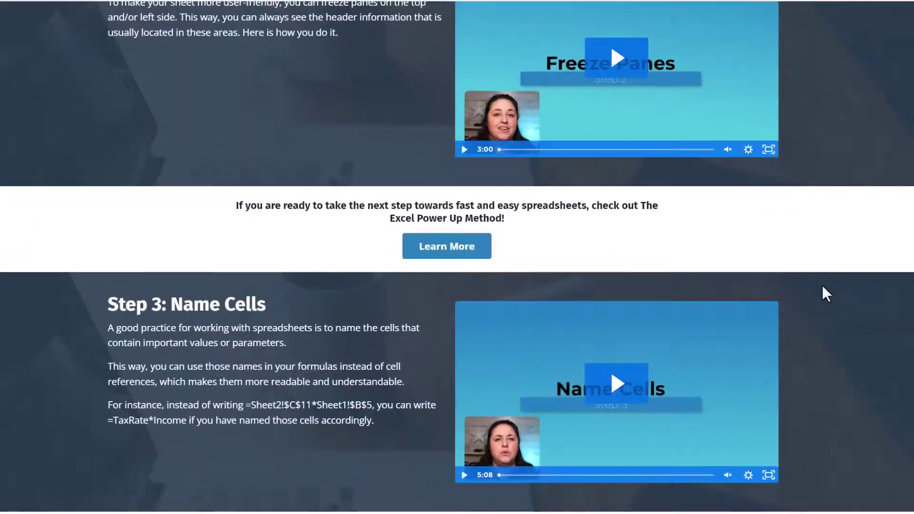
pyautogui.scroll(-7, 822, 285)
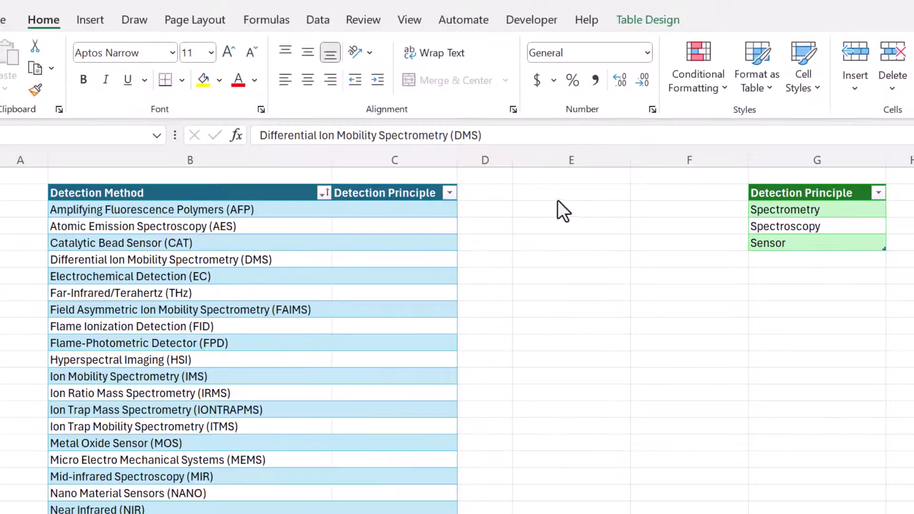
pyautogui.click(219, 242)
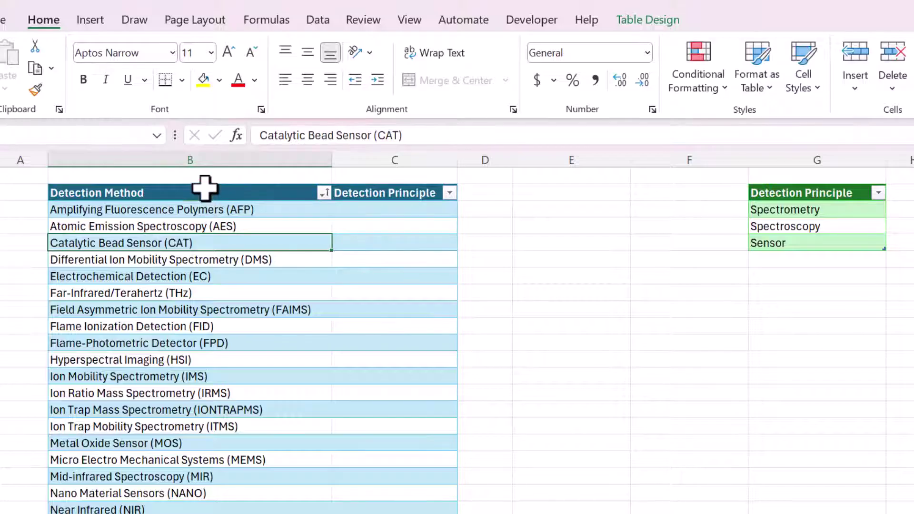
pyautogui.click(205, 188)
pyautogui.moveTo(221, 210); pyautogui.dragTo(191, 513)
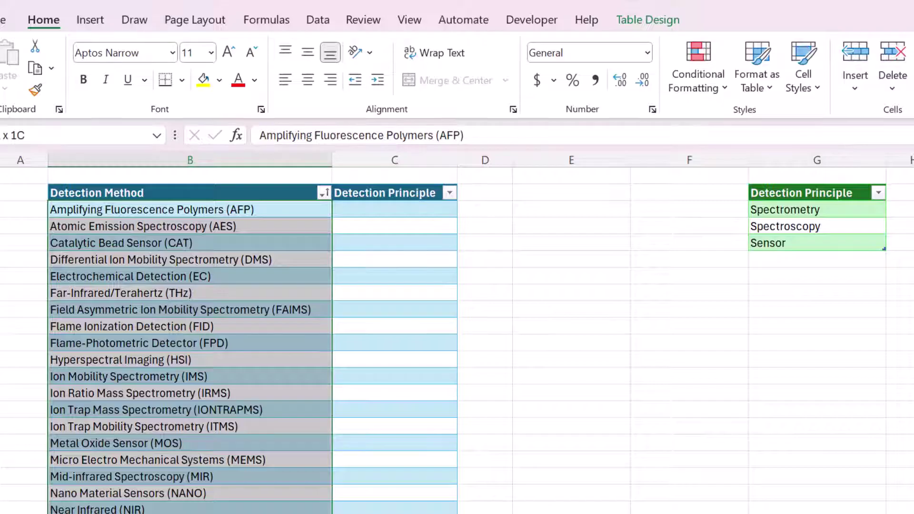
pyautogui.click(161, 342)
pyautogui.click(244, 260)
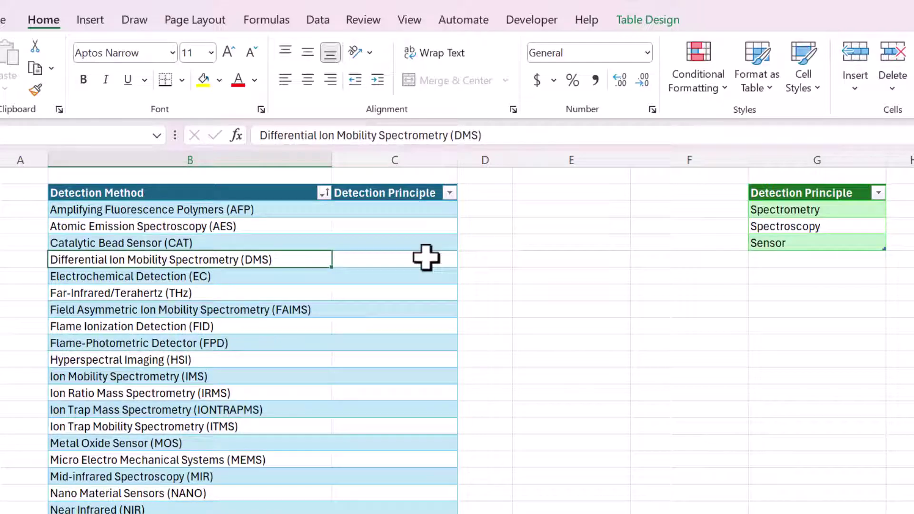
pyautogui.click(837, 213)
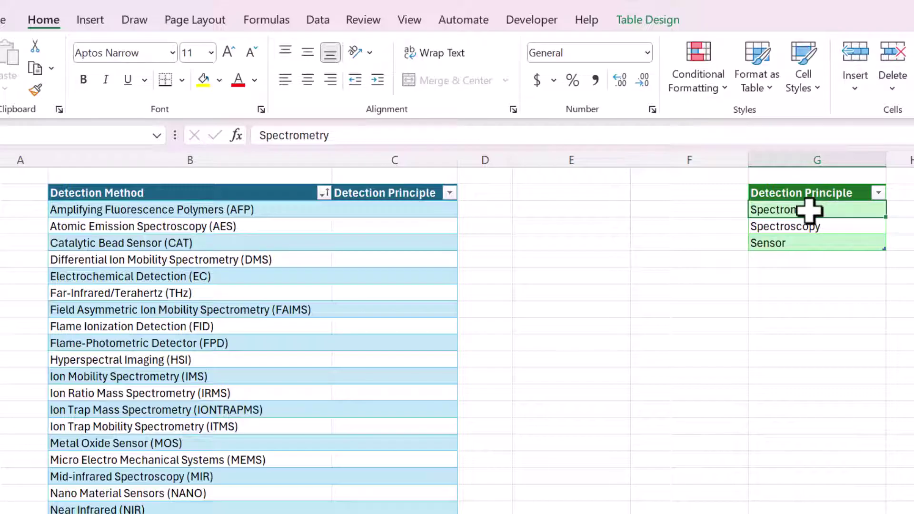
pyautogui.click(827, 228)
pyautogui.click(811, 243)
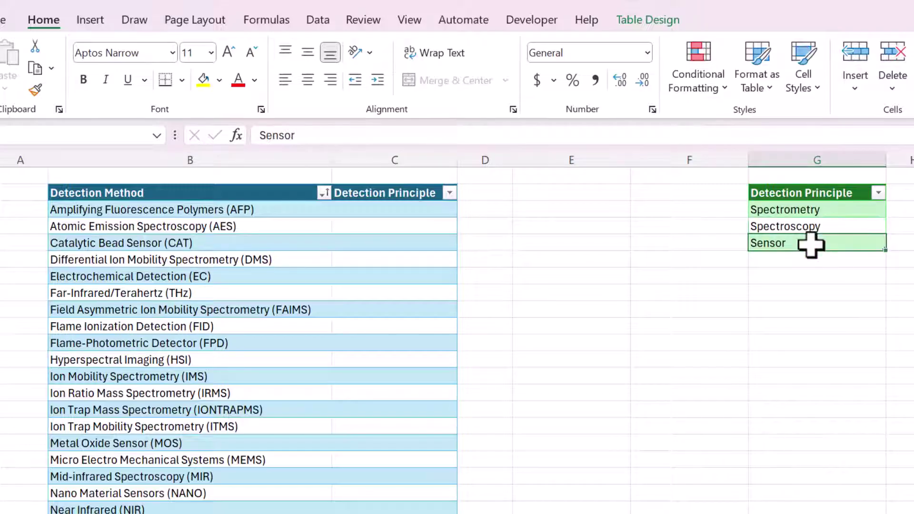
pyautogui.moveTo(804, 210); pyautogui.dragTo(802, 243)
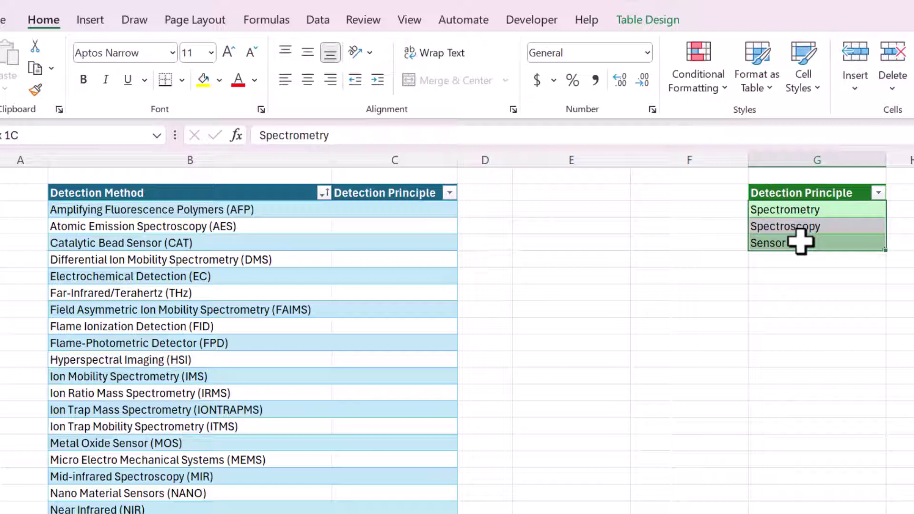
pyautogui.click(801, 228)
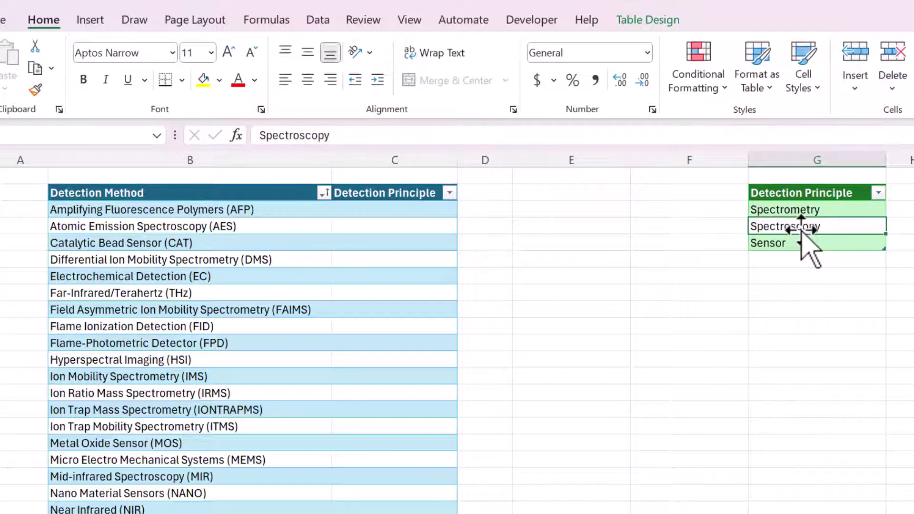
pyautogui.moveTo(806, 210); pyautogui.dragTo(809, 262)
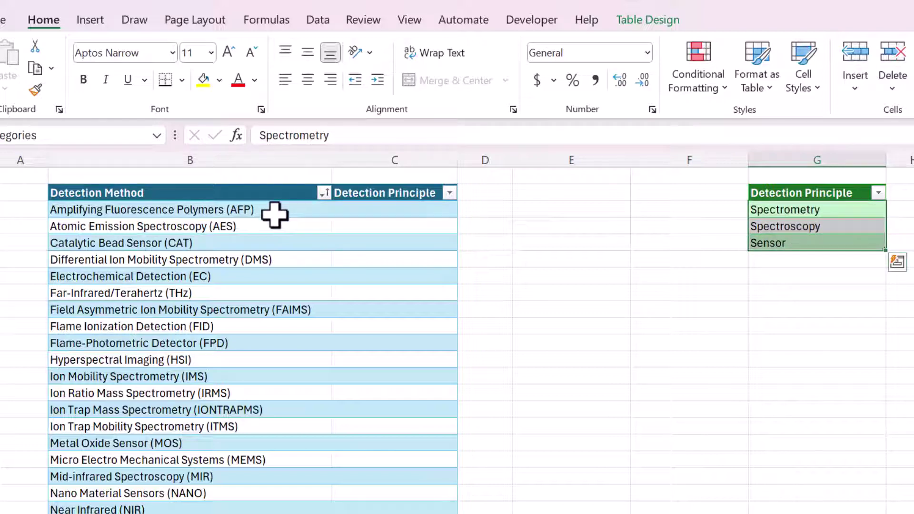
pyautogui.click(230, 213)
pyautogui.hotkey('shift', 'Down')
pyautogui.hotkey('shift', 'Down')
pyautogui.hotkey('shift', 'Down')
pyautogui.hotkey('shift', 'Down')
pyautogui.hotkey('shift', 'Down')
pyautogui.hotkey('shift', 'Down')
pyautogui.hotkey('shift', 'Down')
pyautogui.hotkey('shift', 'Down')
pyautogui.hotkey('shift', 'Down')
pyautogui.hotkey('shift', 'Down')
pyautogui.hotkey('shift', 'Down')
pyautogui.hotkey('shift', 'Down')
pyautogui.hotkey('shift', 'Down')
pyautogui.hotkey('shift', 'Down')
pyautogui.hotkey('shift', 'Down')
pyautogui.hotkey('shift', 'Down')
pyautogui.hotkey('shift', 'Down')
pyautogui.hotkey('shift', 'Down')
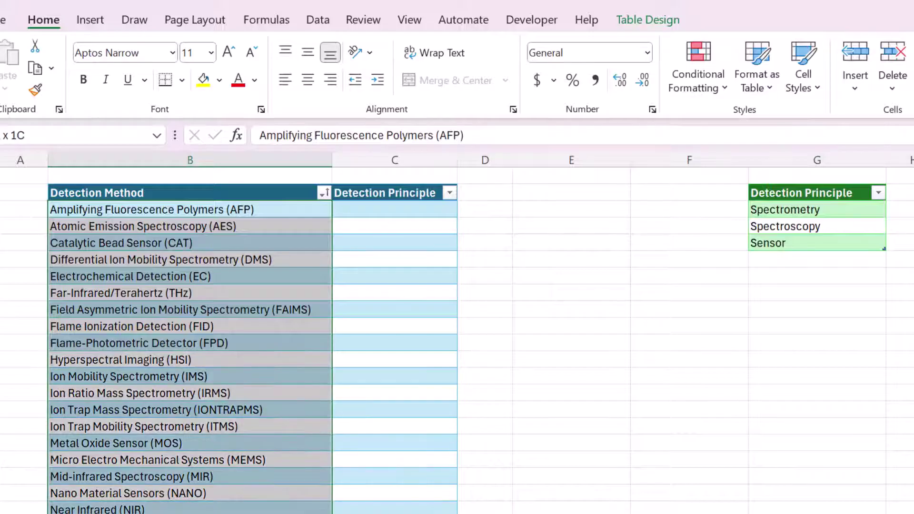
pyautogui.click(188, 441)
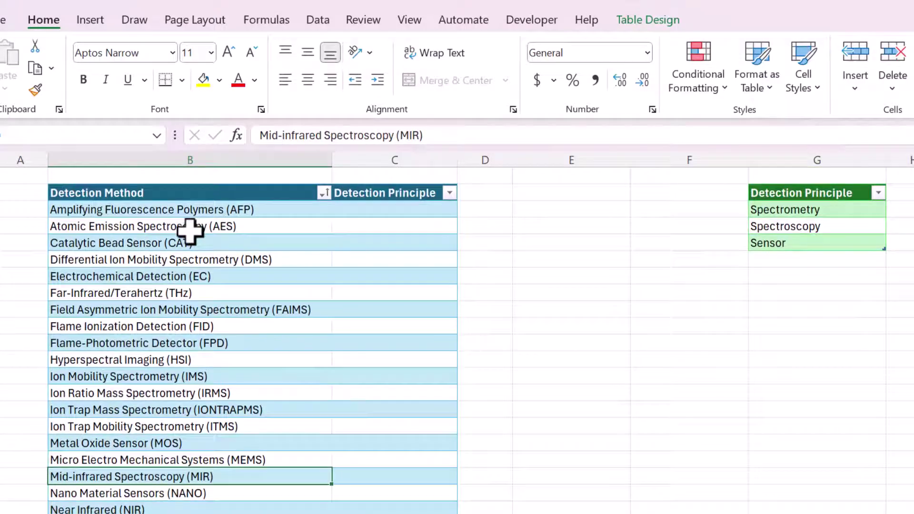
pyautogui.click(172, 224)
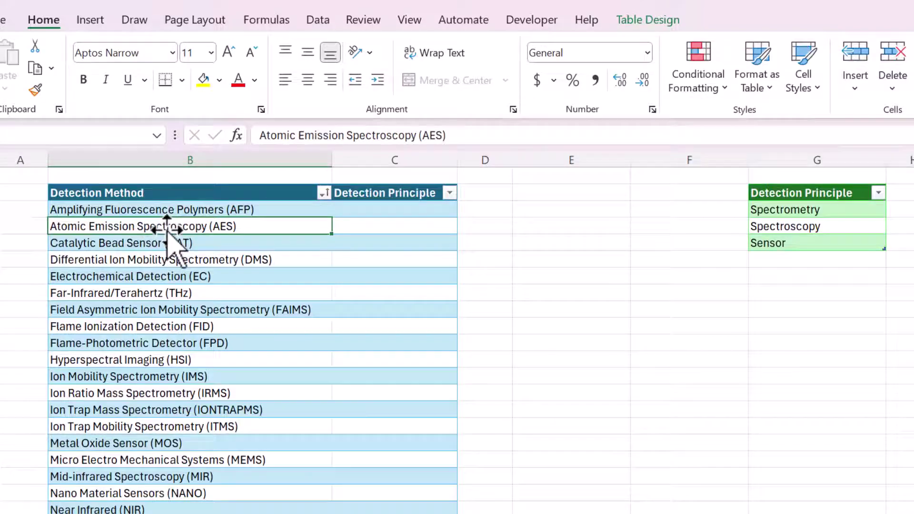
pyautogui.click(358, 226)
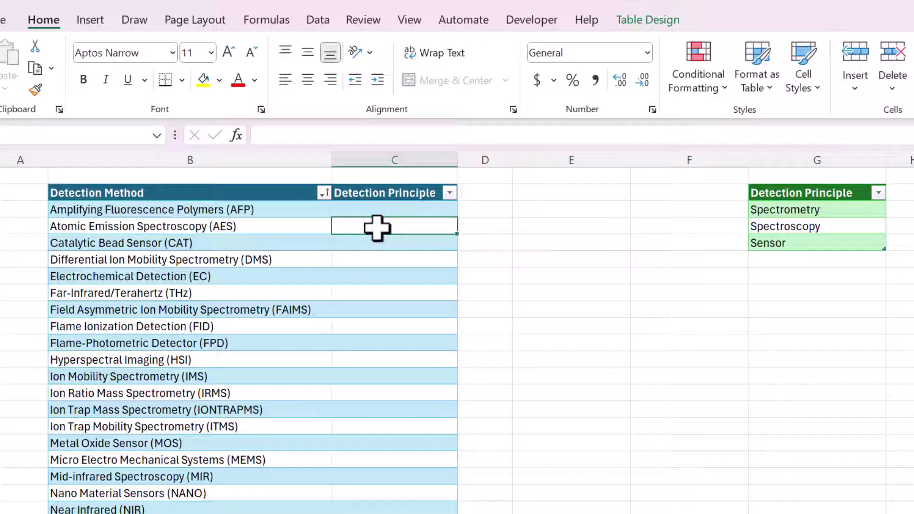
pyautogui.click(184, 259)
pyautogui.click(361, 259)
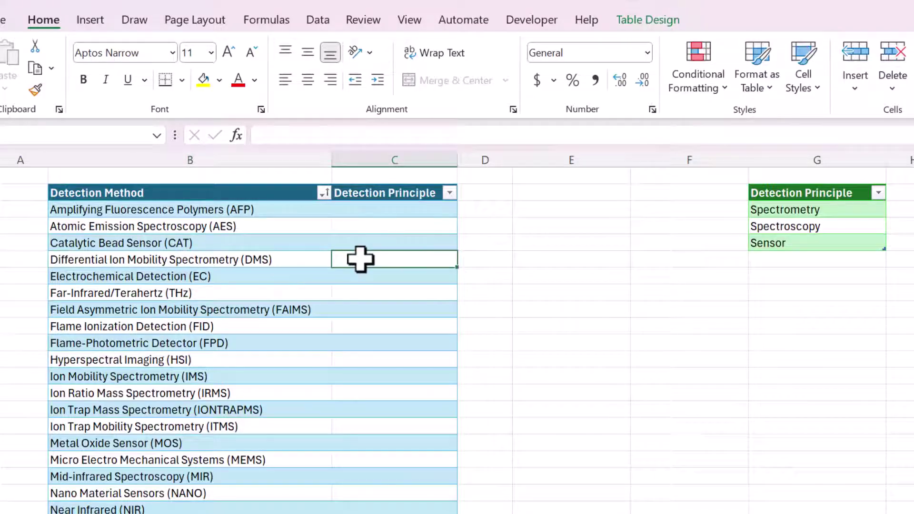
pyautogui.click(158, 243)
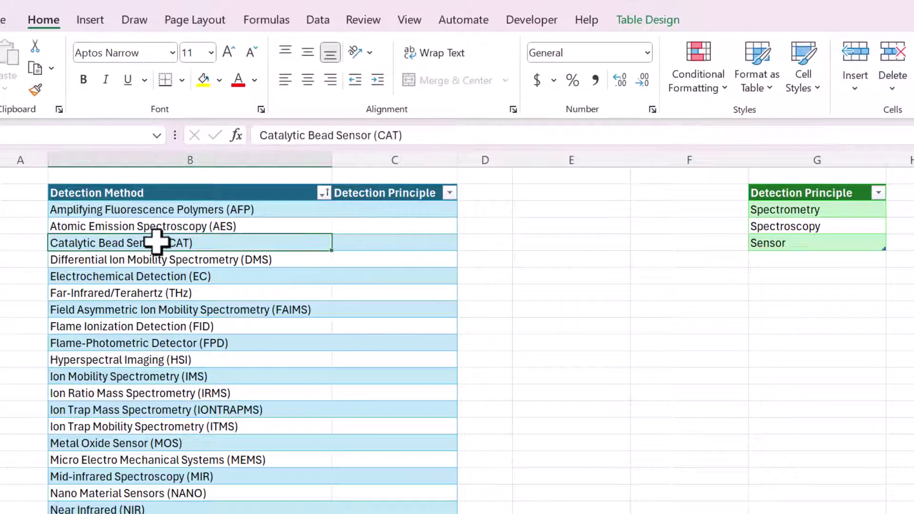
pyautogui.click(391, 245)
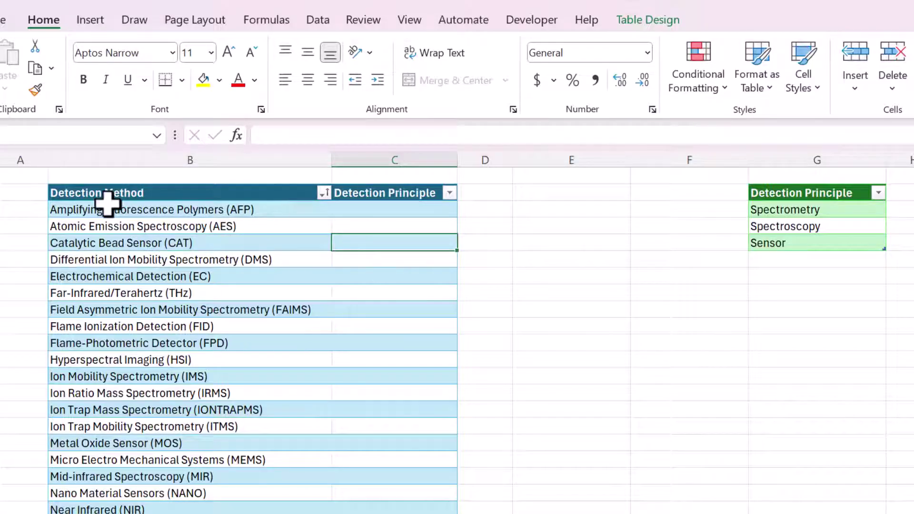
pyautogui.moveTo(162, 210); pyautogui.dragTo(206, 208)
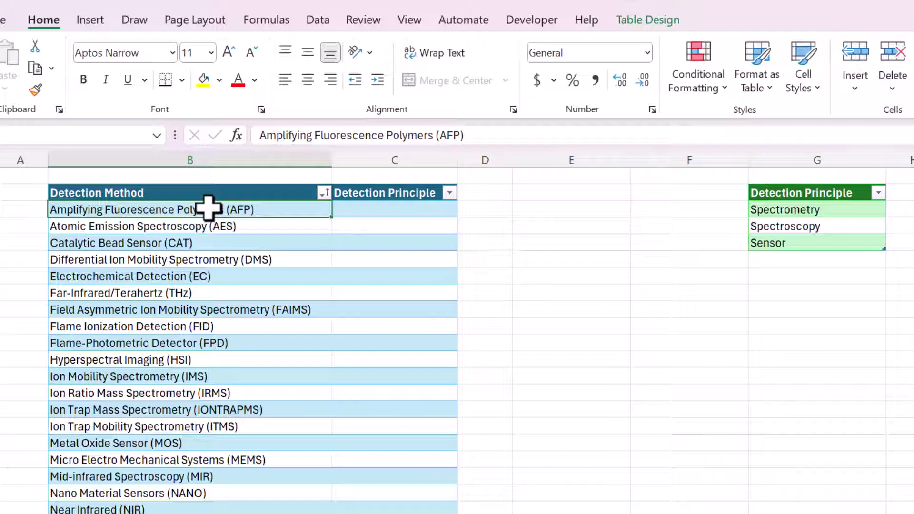
pyautogui.moveTo(181, 276); pyautogui.dragTo(157, 440)
pyautogui.click(188, 296)
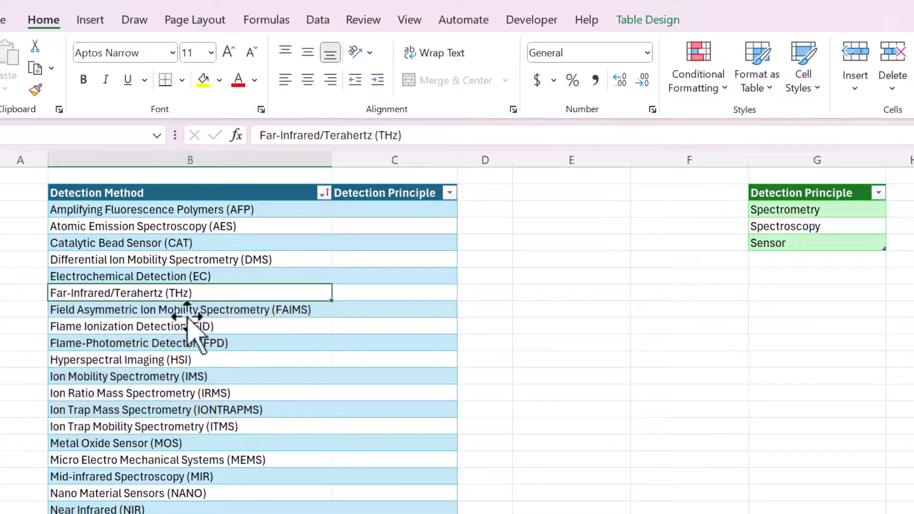
pyautogui.click(193, 326)
pyautogui.click(395, 243)
pyautogui.click(399, 208)
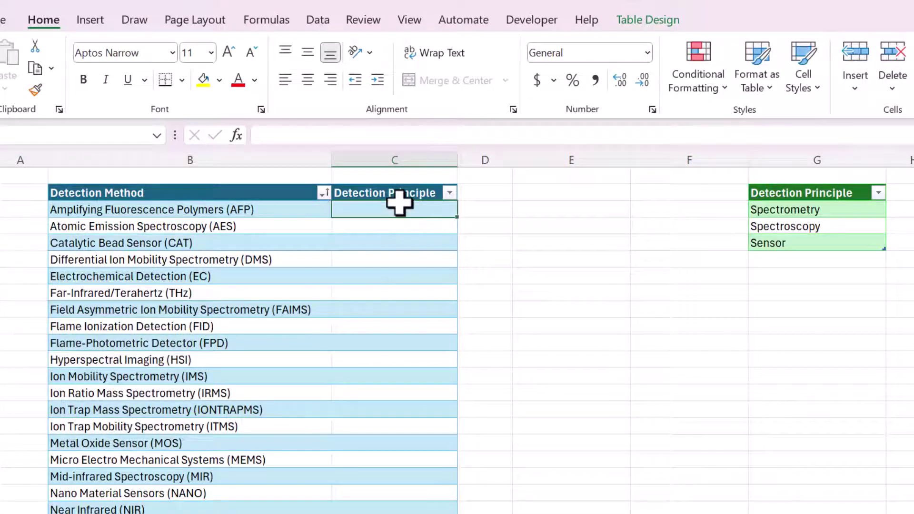
# - Start a test formula =SEARCH(Categories[Detection Principle],Input[@[Detection Method]] in an empty column E cell
pyautogui.click(539, 210)
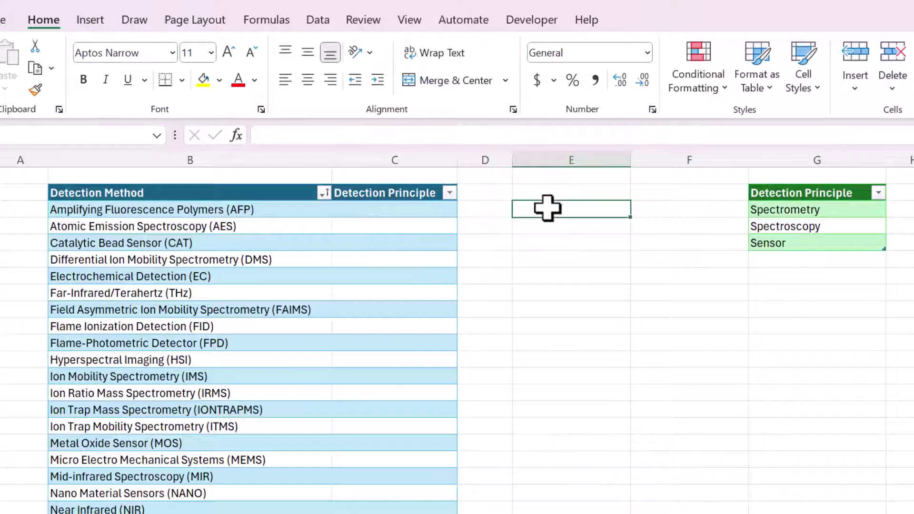
pyautogui.write('SE')
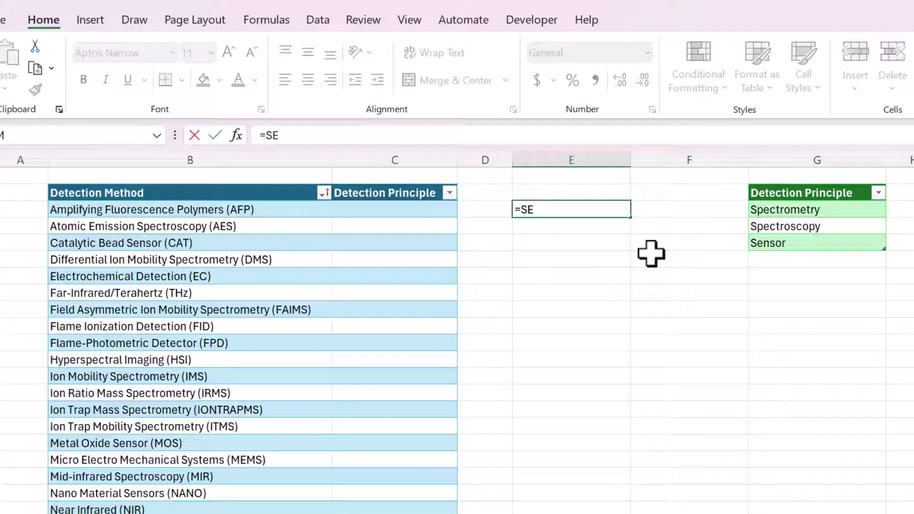
pyautogui.write('ARCH(')
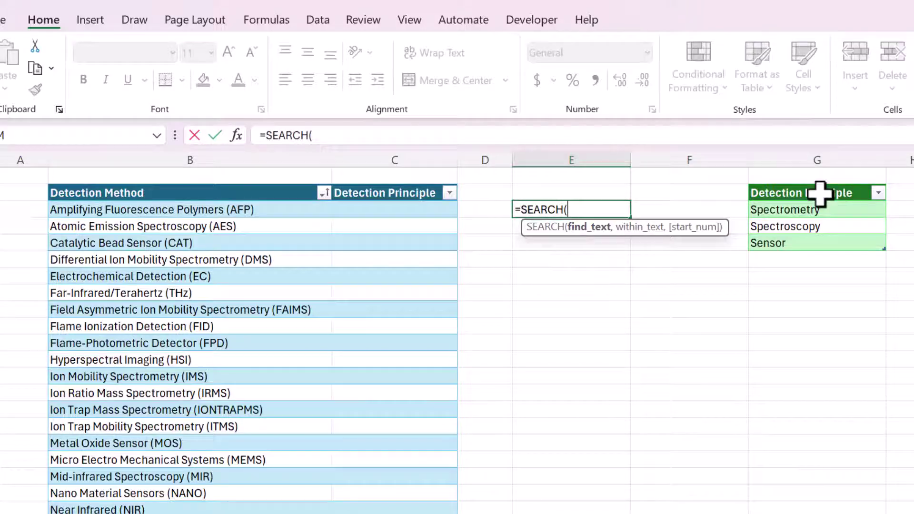
pyautogui.click(820, 177)
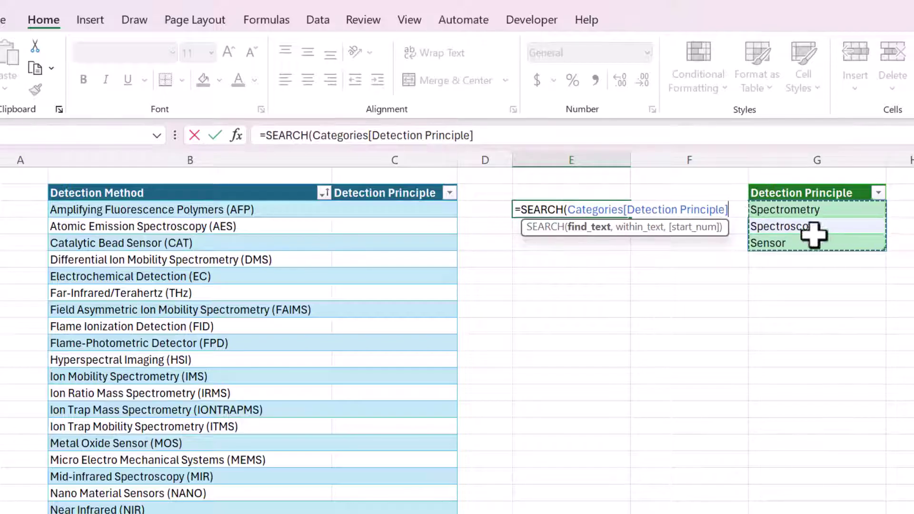
pyautogui.write(',')
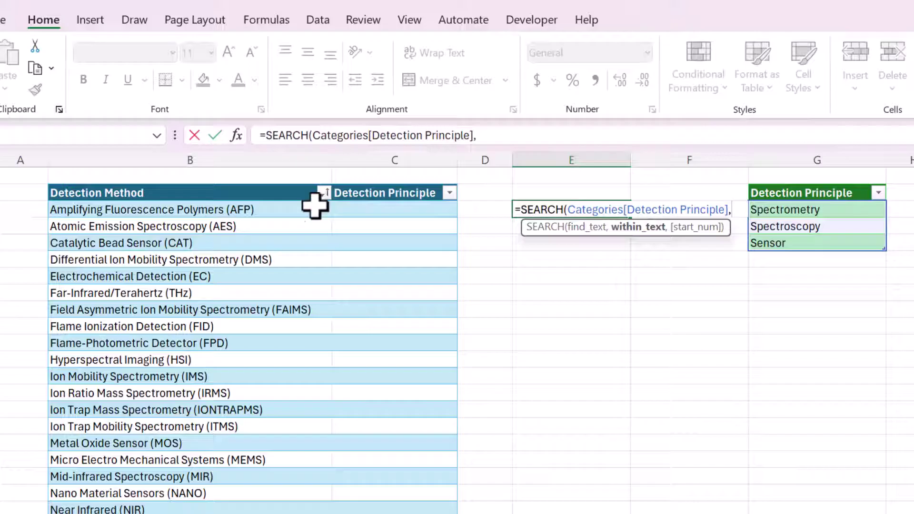
pyautogui.click(223, 210)
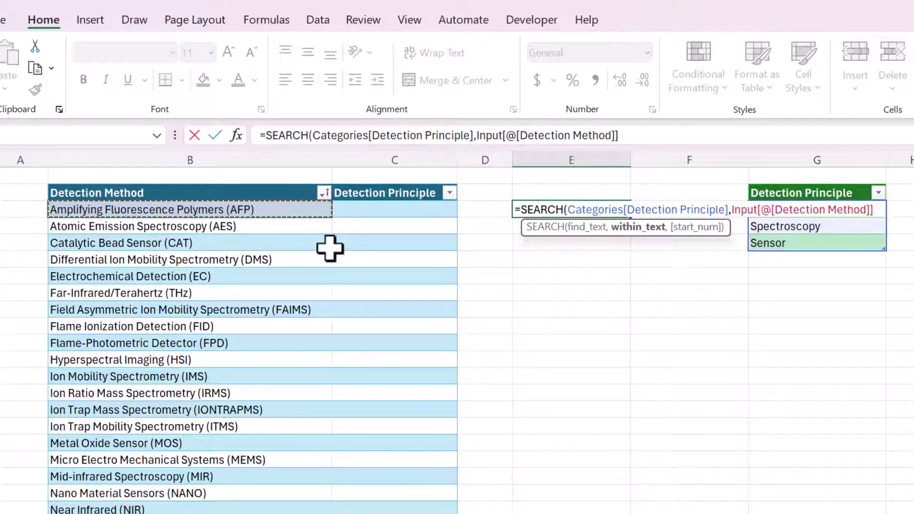
# - Commit the SEARCH formula and move its spilled results down one row beside AES
pyautogui.write(')')
pyautogui.press('Return')
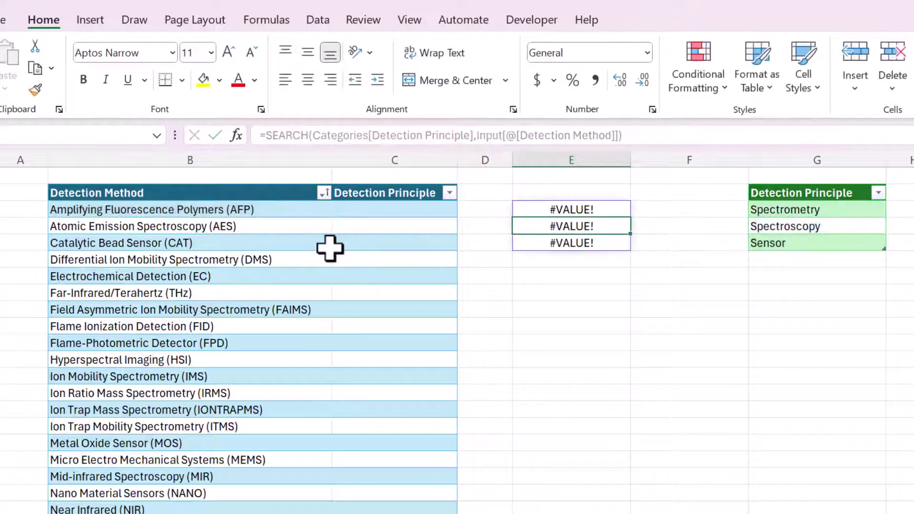
pyautogui.press('Up')
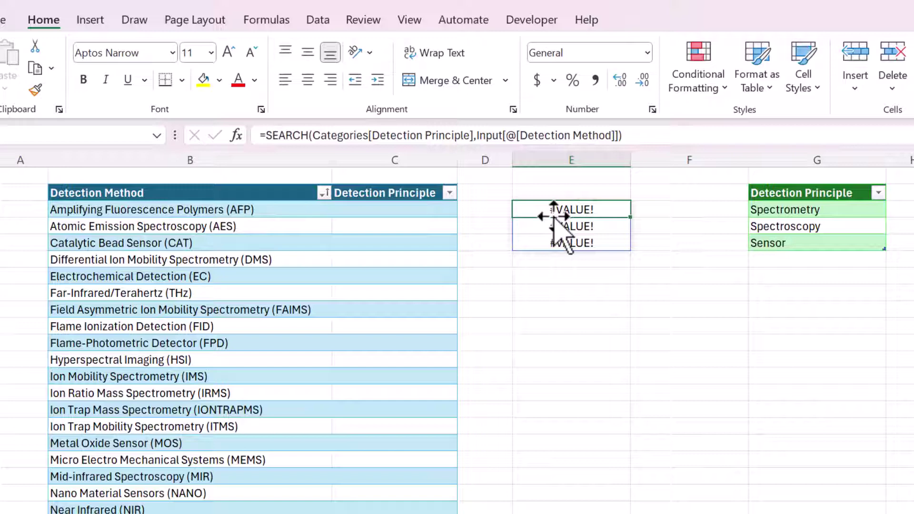
pyautogui.moveTo(556, 234); pyautogui.dragTo(556, 250)
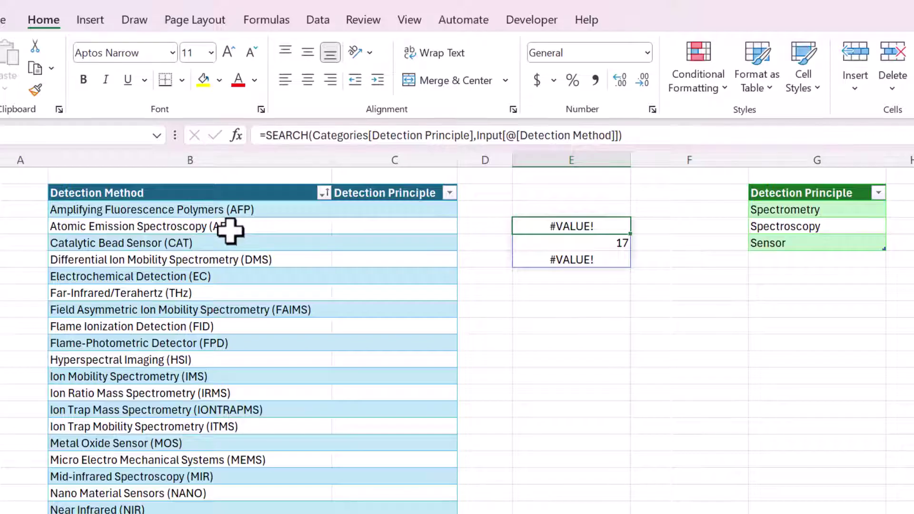
# - Compare the AES method text against the Spectrometry, Spectroscopy and Sensor keywords
pyautogui.click(122, 243)
pyautogui.click(176, 228)
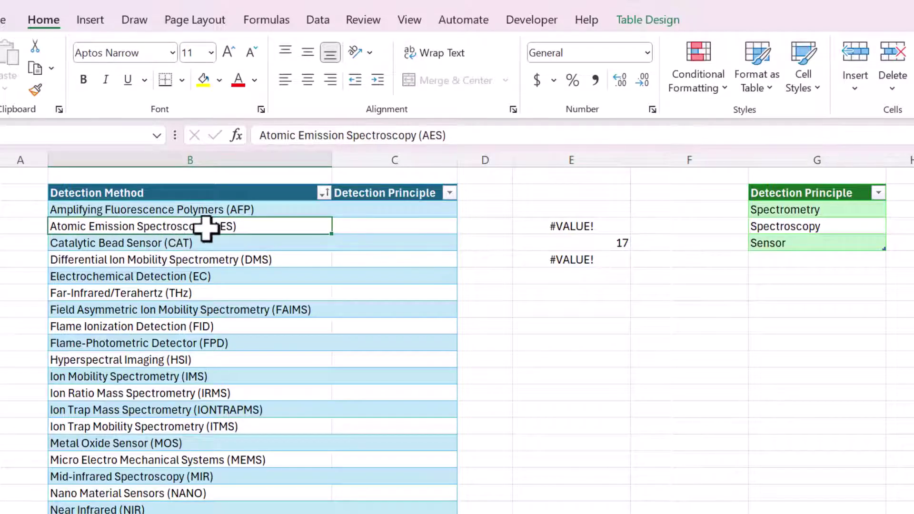
pyautogui.moveTo(796, 208); pyautogui.dragTo(798, 238)
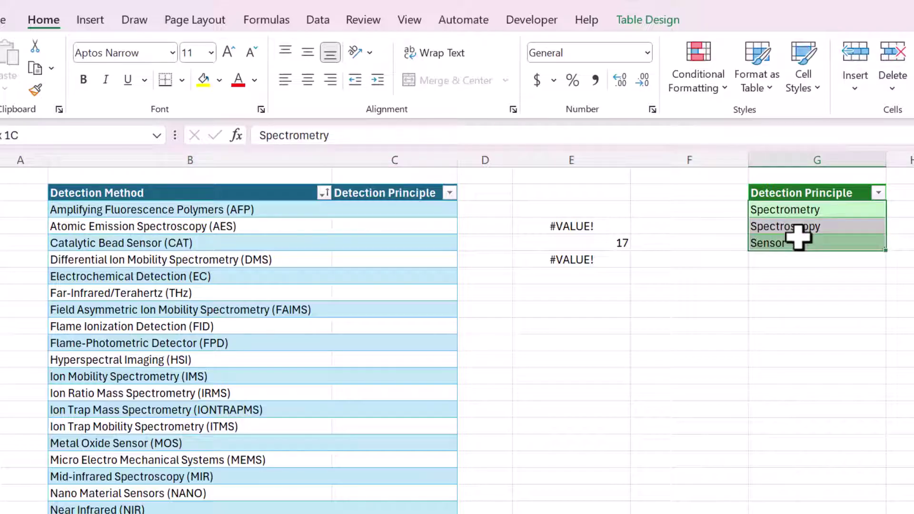
pyautogui.click(805, 228)
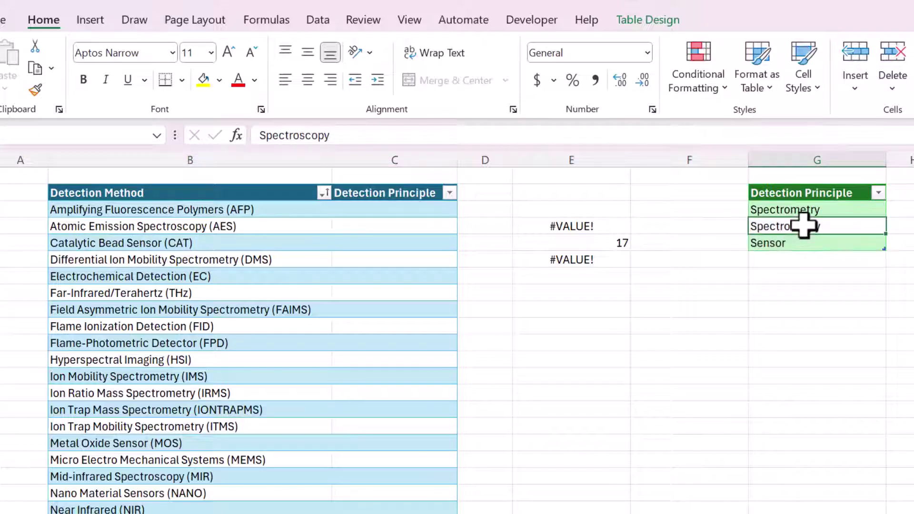
pyautogui.click(566, 226)
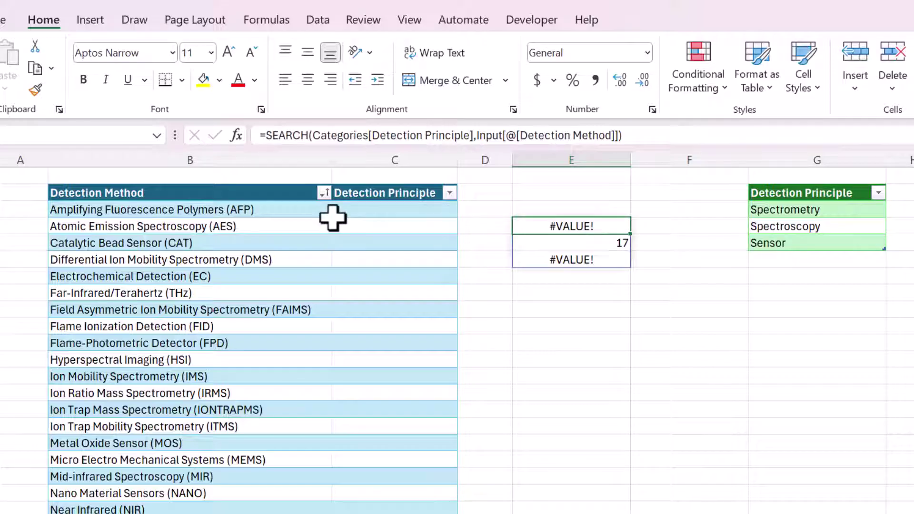
pyautogui.click(210, 227)
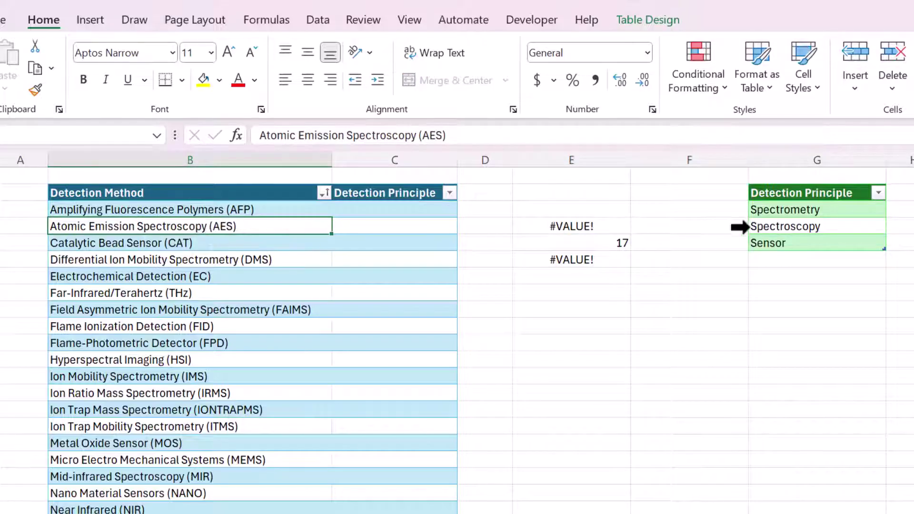
pyautogui.click(784, 210)
pyautogui.click(784, 227)
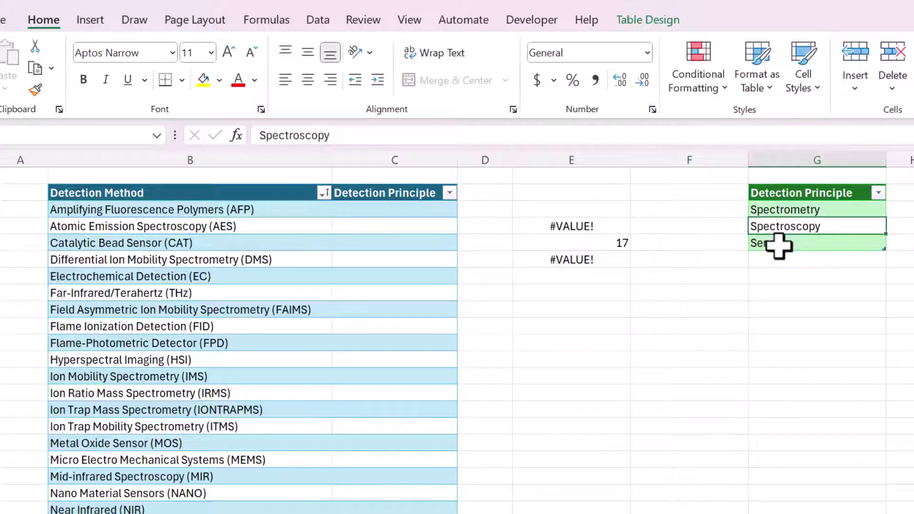
pyautogui.click(778, 245)
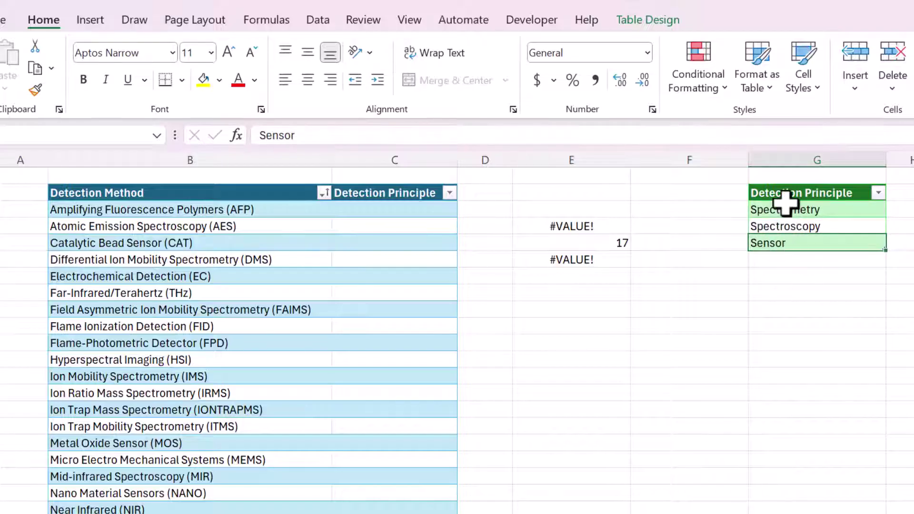
# - Confirm the 17 result corresponds to Spectroscopy within the AES method name
pyautogui.click(592, 224)
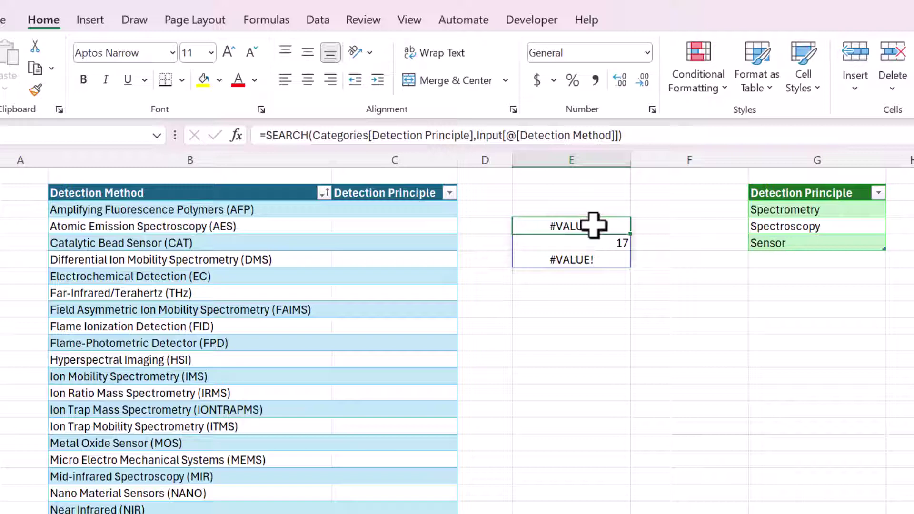
pyautogui.click(803, 208)
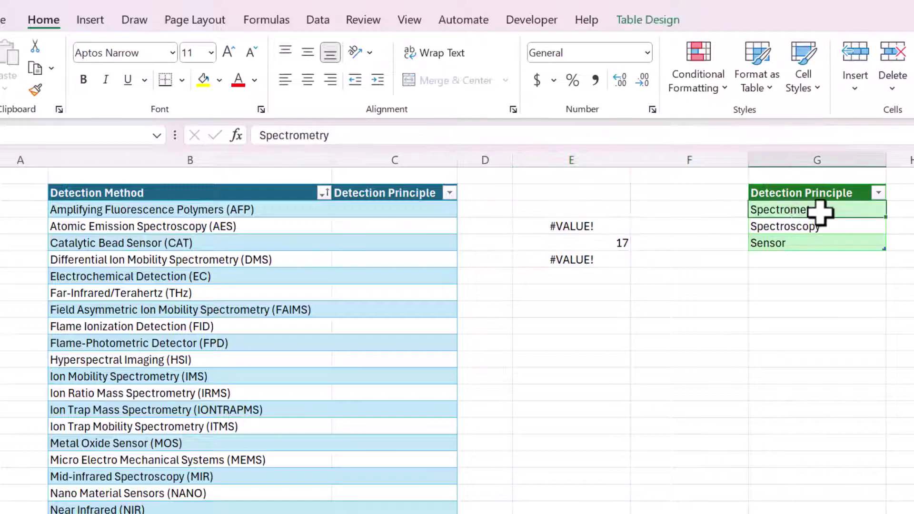
pyautogui.click(283, 228)
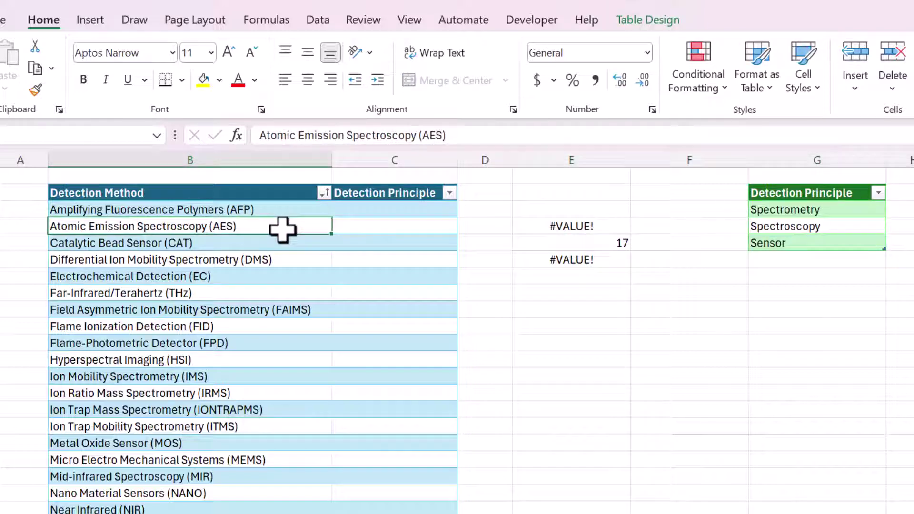
pyautogui.click(604, 244)
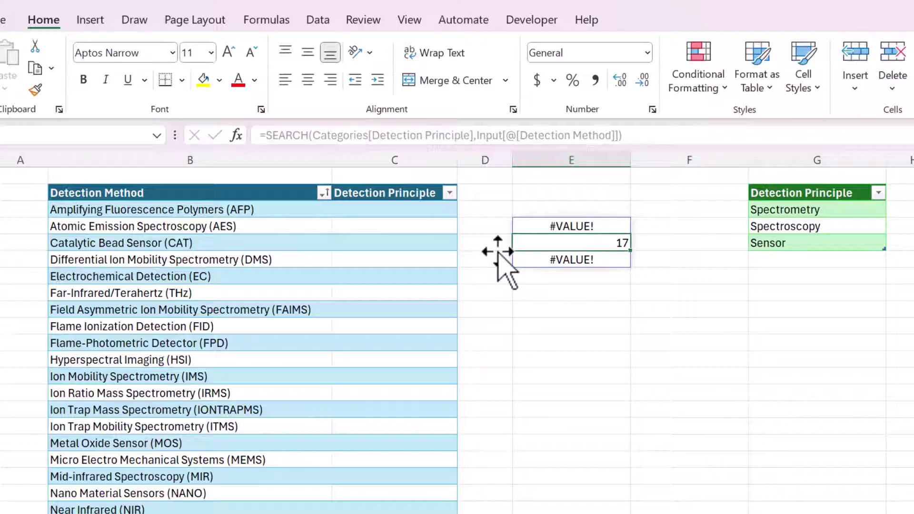
pyautogui.click(124, 227)
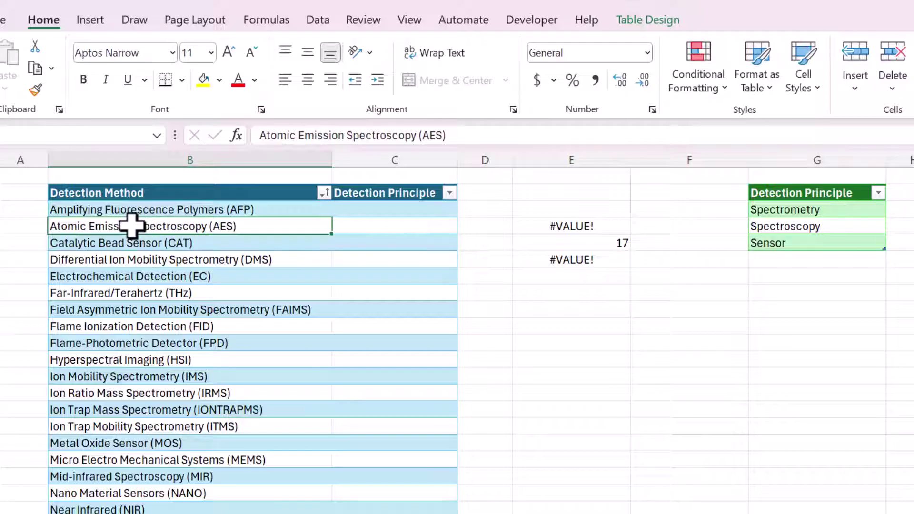
pyautogui.click(755, 224)
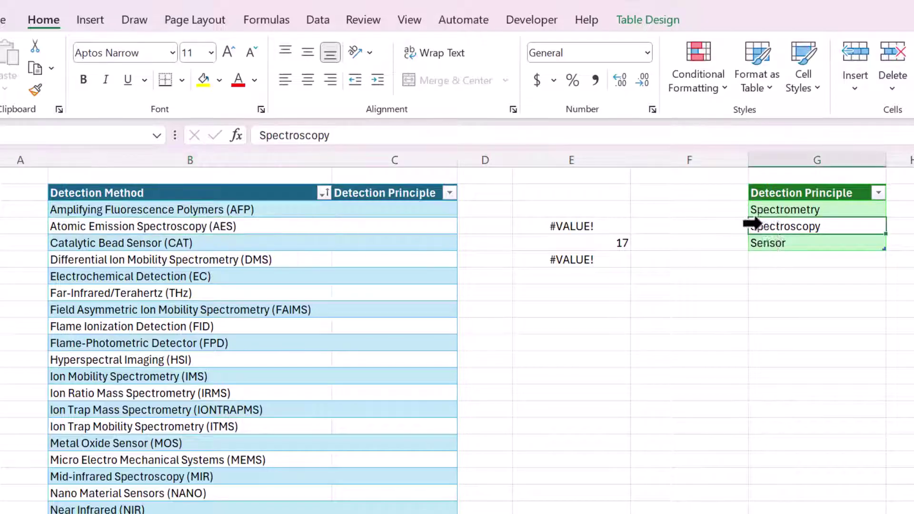
pyautogui.click(589, 259)
pyautogui.click(841, 246)
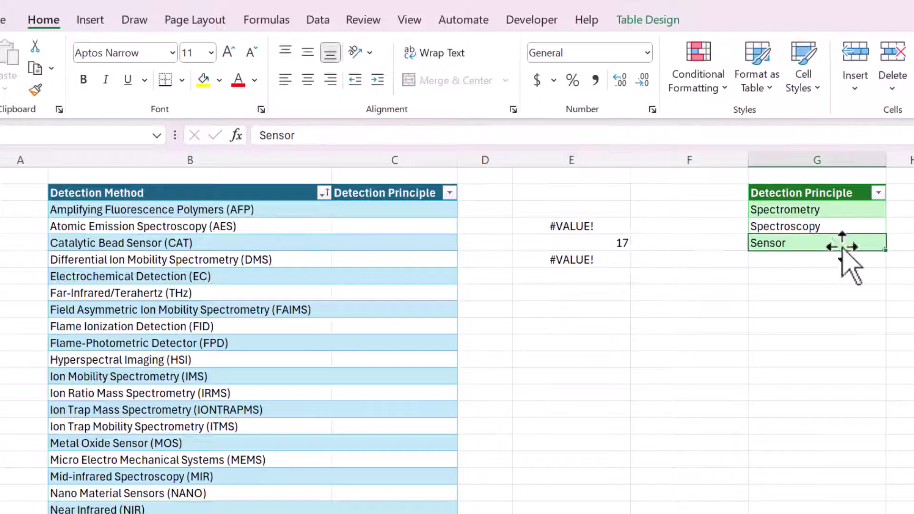
pyautogui.click(215, 224)
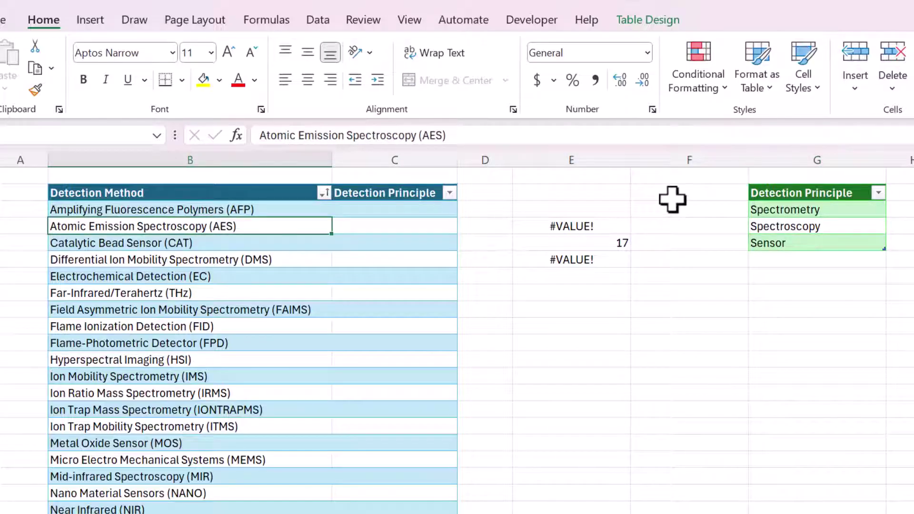
pyautogui.click(577, 227)
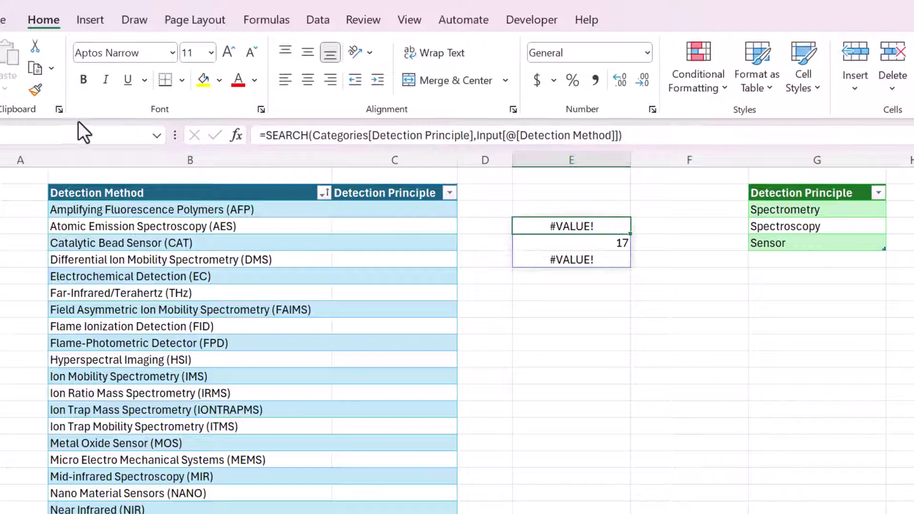
pyautogui.click(590, 223)
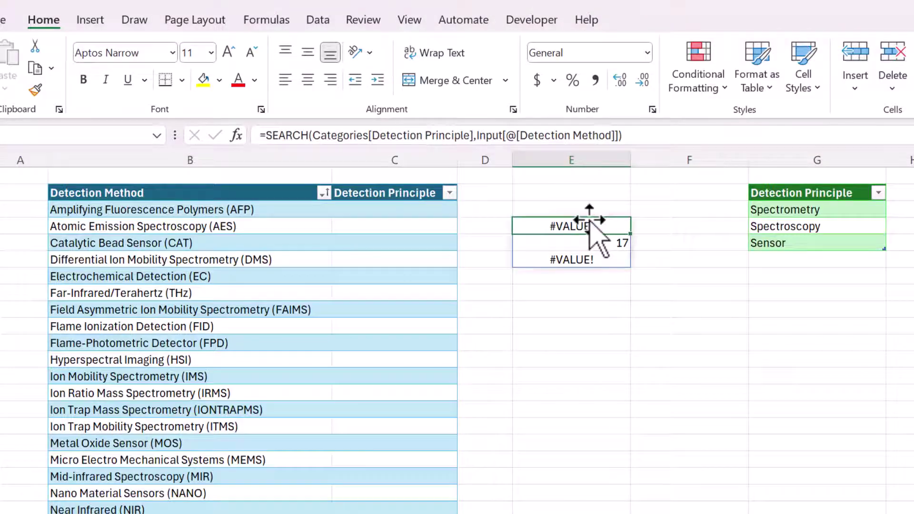
pyautogui.click(268, 138)
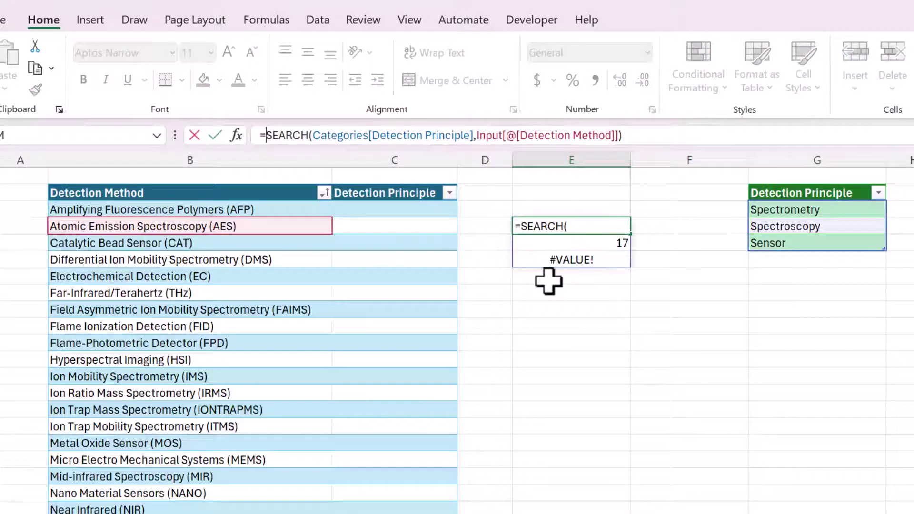
pyautogui.write('ISNUMBER(')
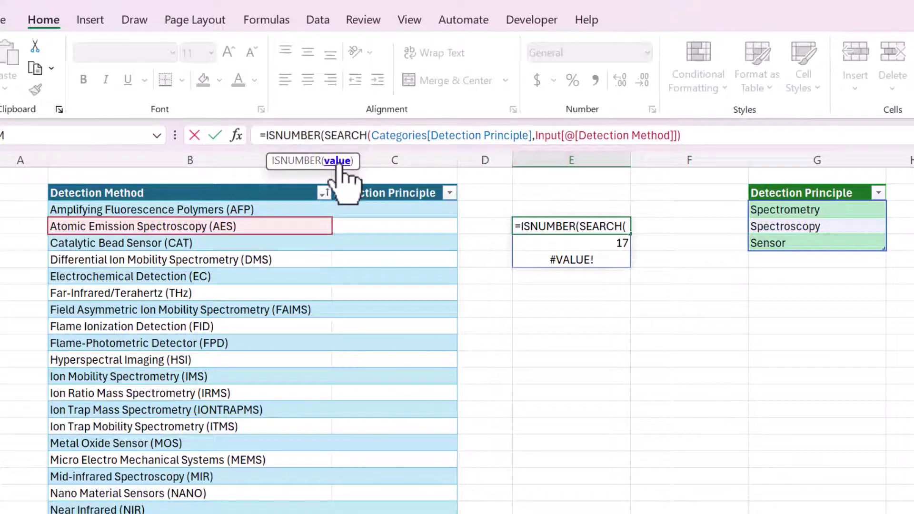
pyautogui.click(761, 137)
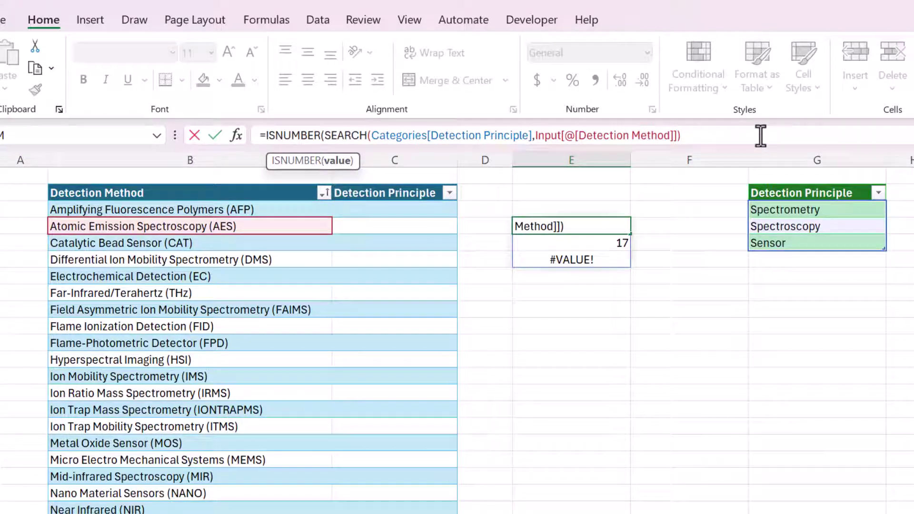
pyautogui.write(')')
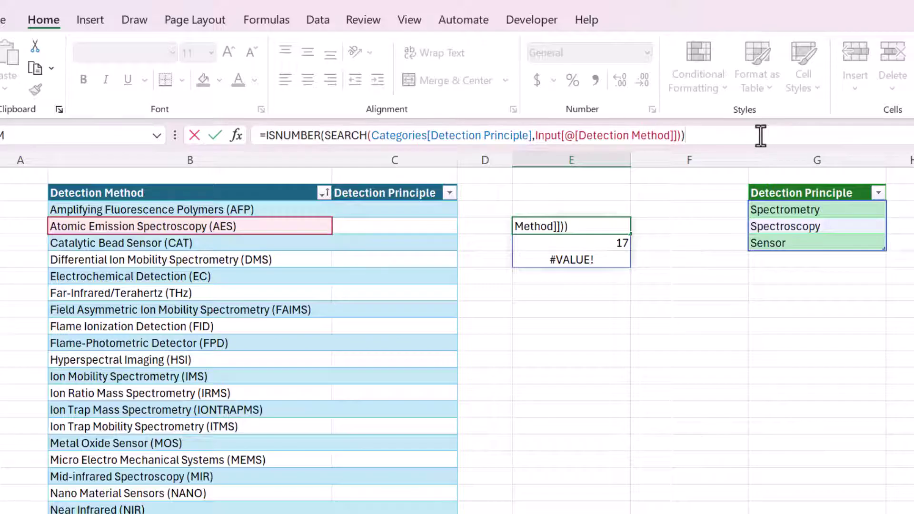
pyautogui.press('Return')
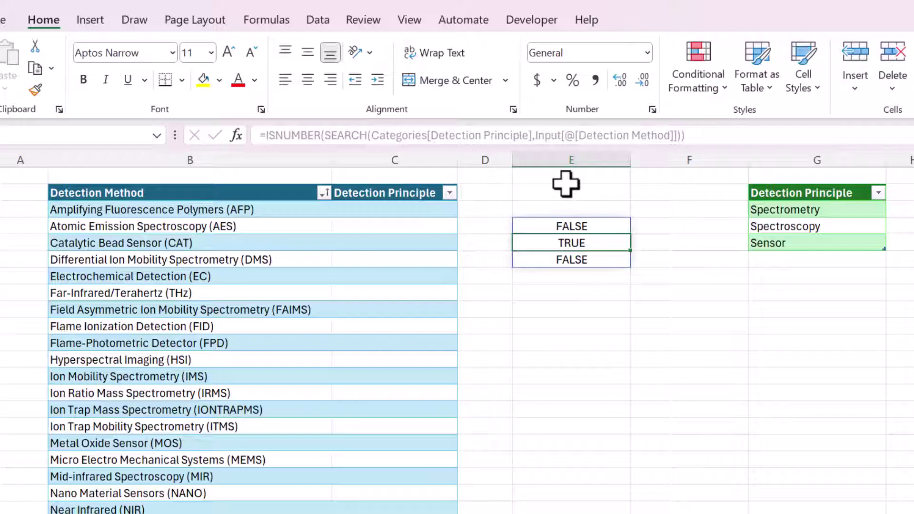
pyautogui.click(574, 223)
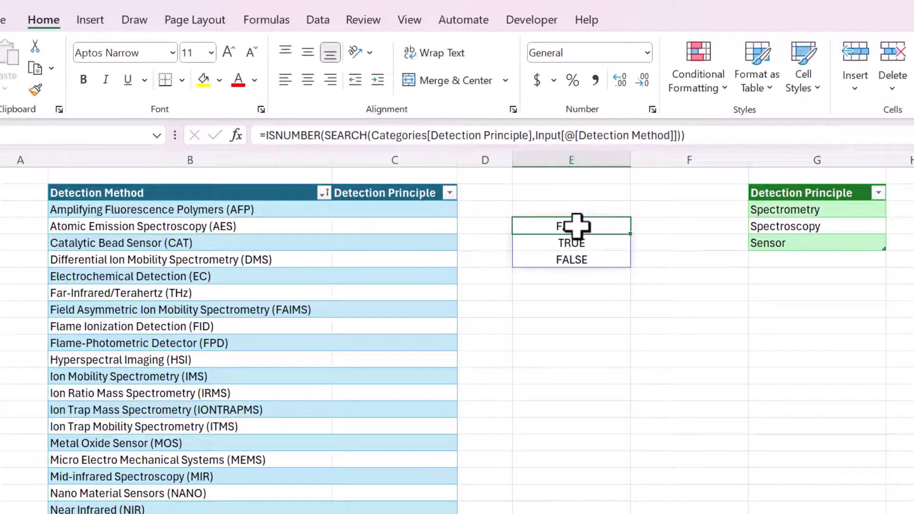
pyautogui.click(590, 244)
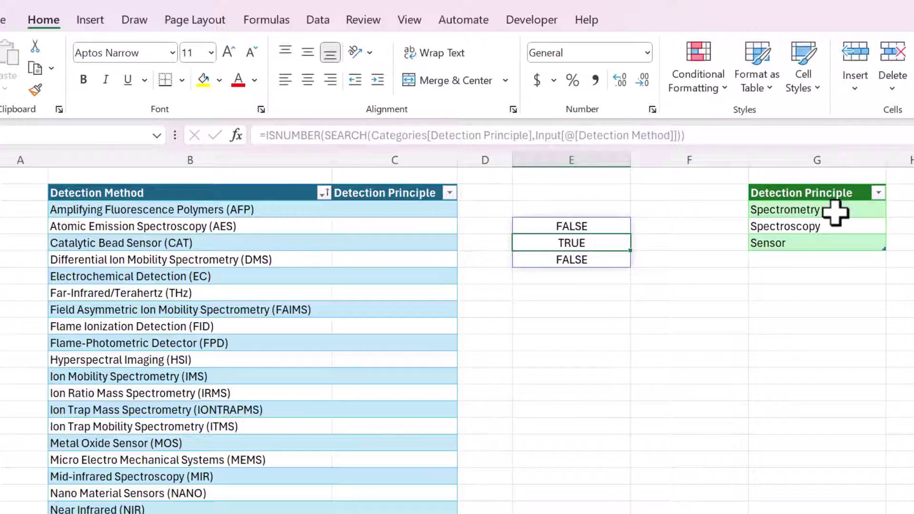
pyautogui.click(816, 226)
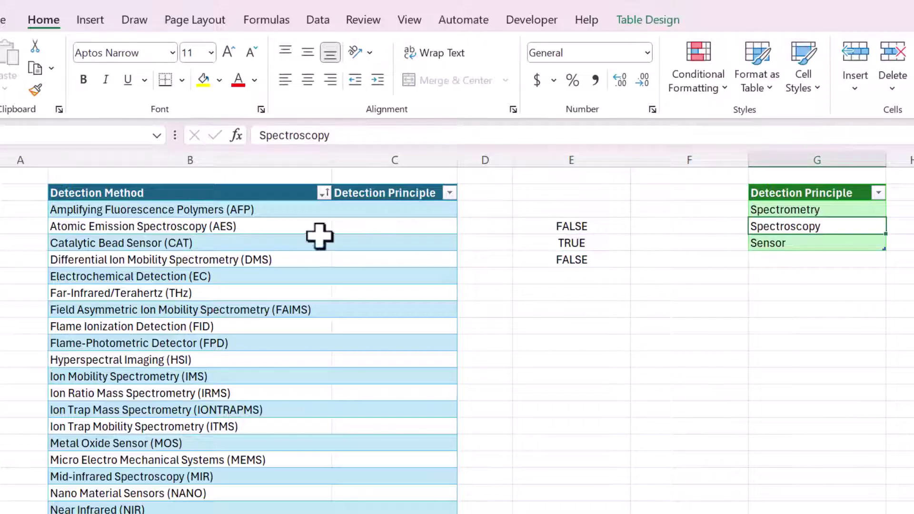
pyautogui.click(178, 228)
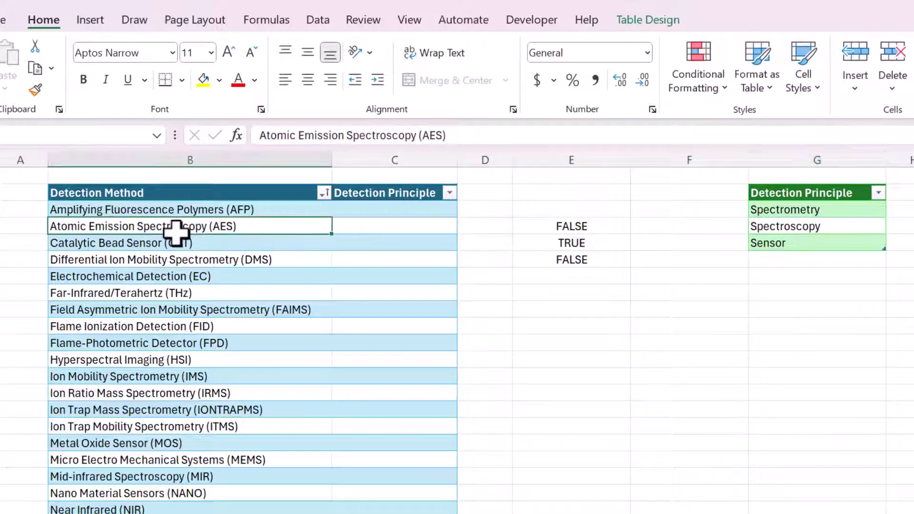
pyautogui.click(574, 225)
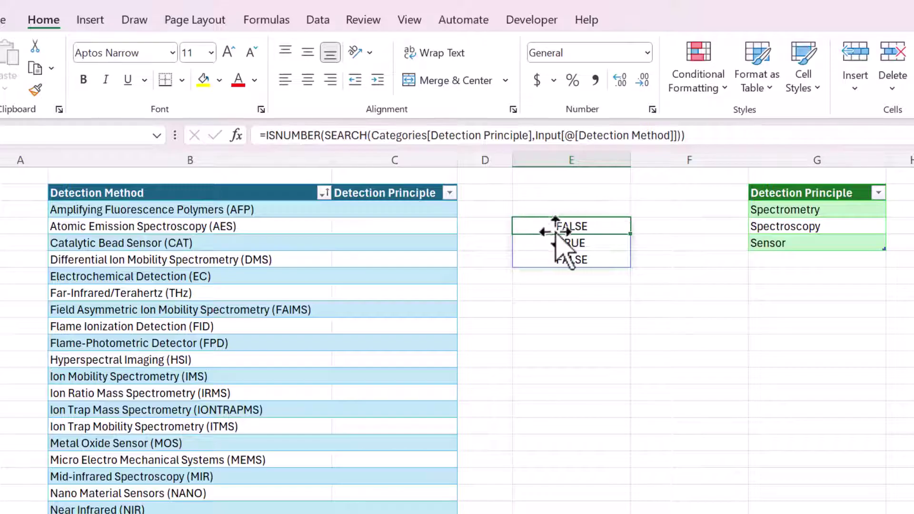
# - Wrap the ISNUMBER(SEARCH) test in FILTER(Categories[Detection Principle], …, "") in the formula bar
pyautogui.click(263, 137)
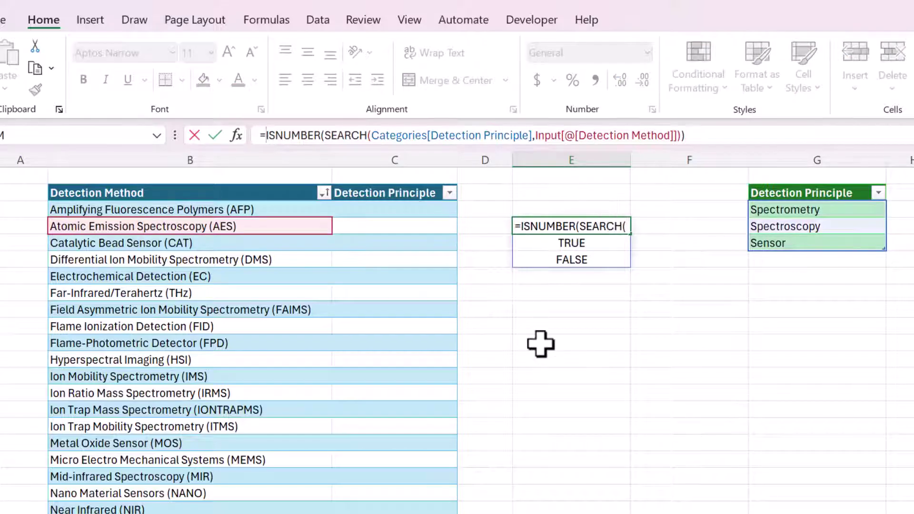
pyautogui.write('FILTER(')
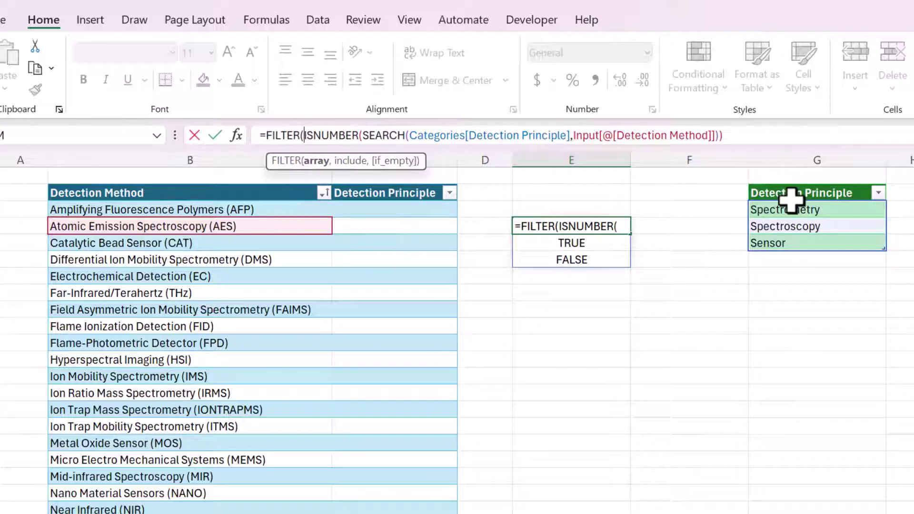
pyautogui.moveTo(789, 209); pyautogui.dragTo(787, 245)
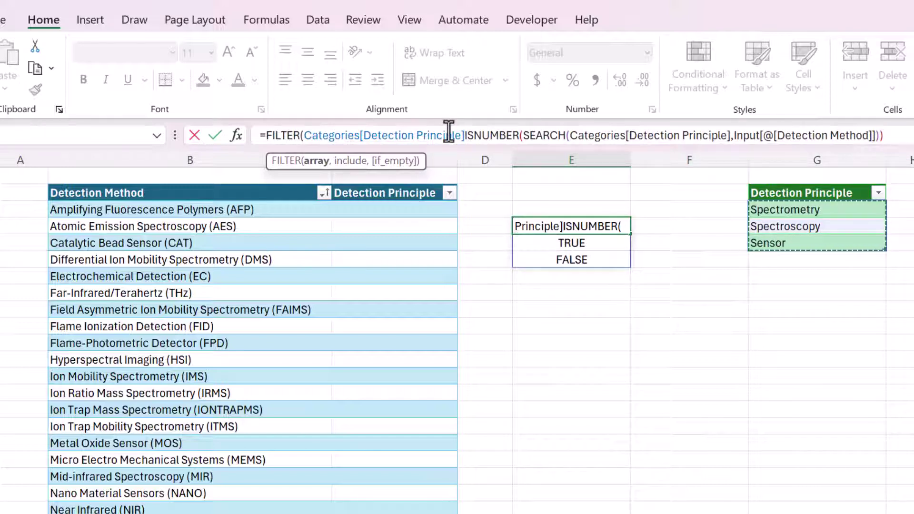
pyautogui.write(',')
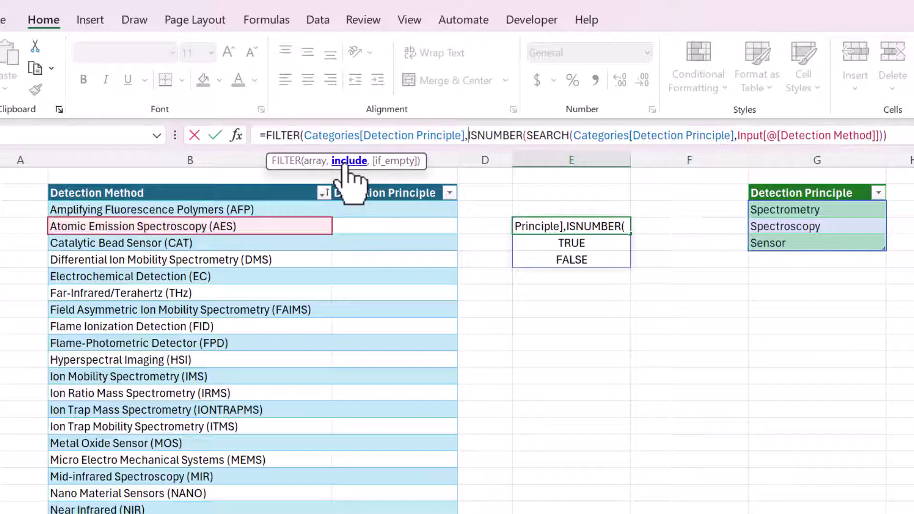
pyautogui.click(888, 135)
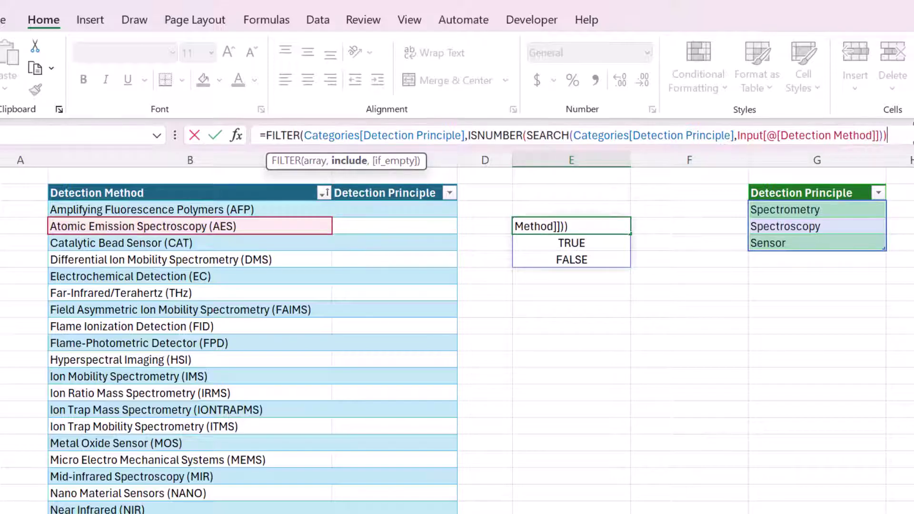
pyautogui.write(',')
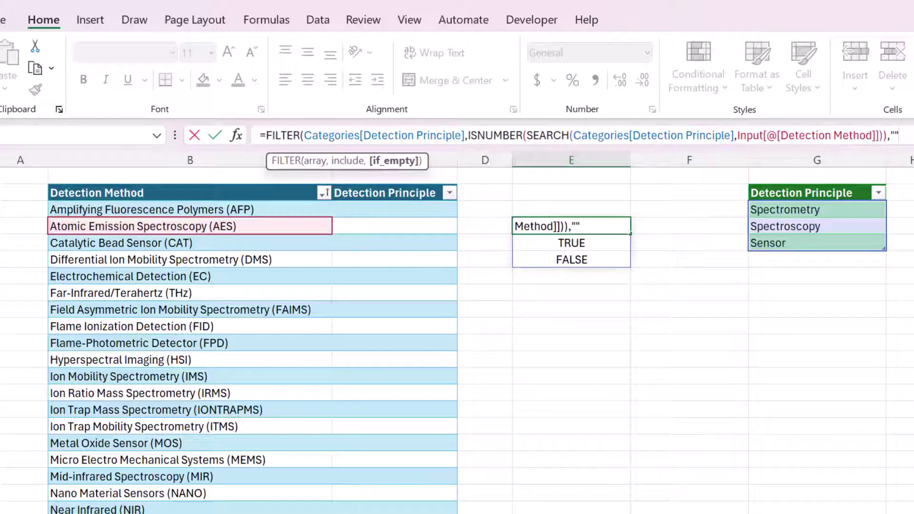
pyautogui.write('"")')
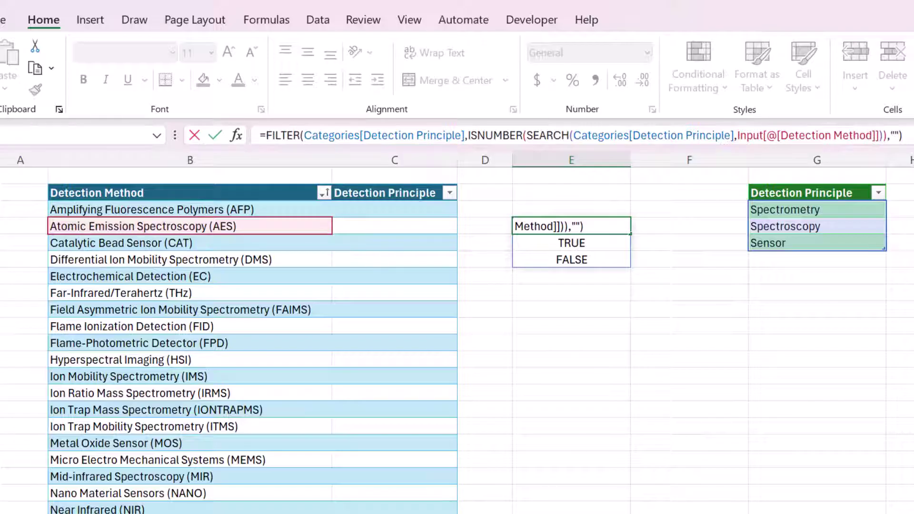
# - Commit the FILTER formula and paste it into the AES row's Detection Principle cell
pyautogui.press('Return')
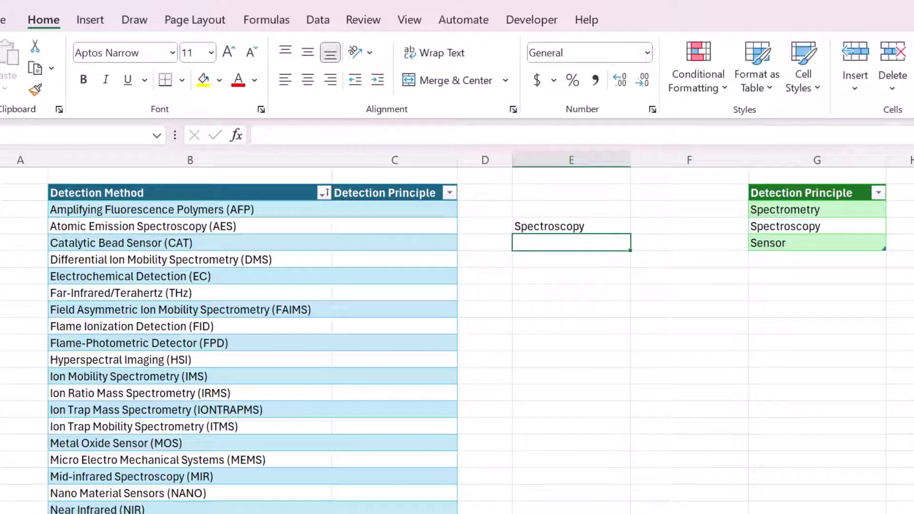
pyautogui.click(571, 226)
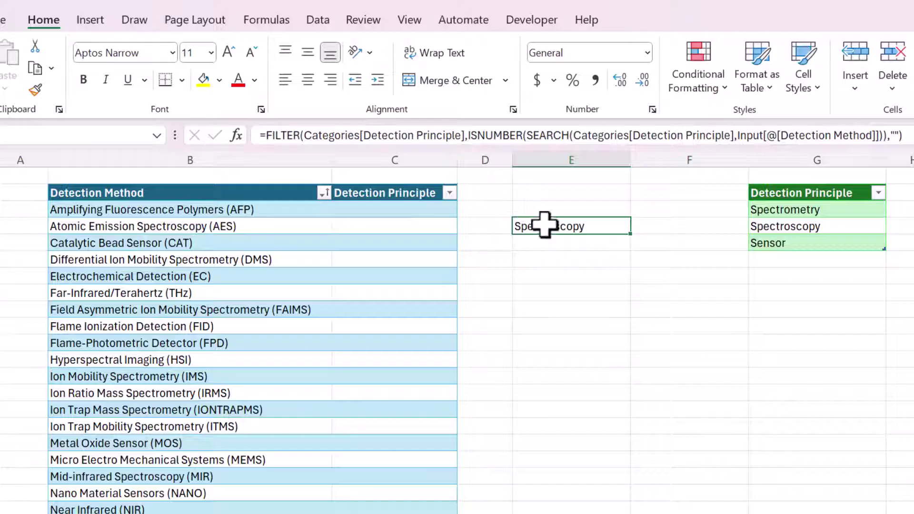
pyautogui.click(421, 226)
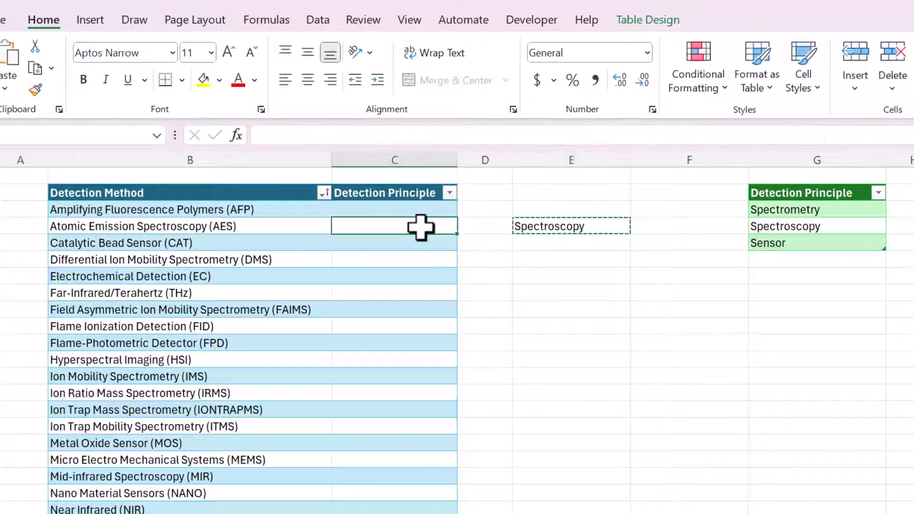
pyautogui.write('=FILTER(Categories[Detection Principle],ISNUMBER(SEARCH(Categories[Detection Principle],[@[Detection Method]])),"")')
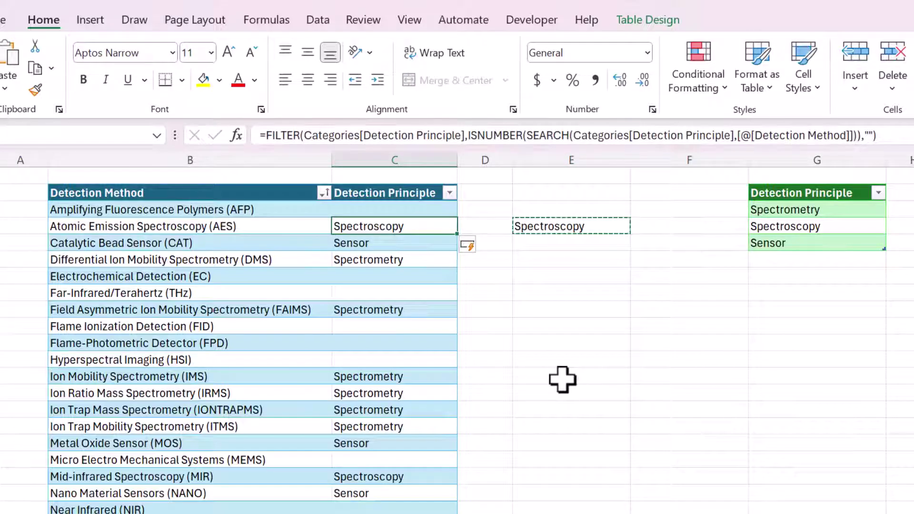
# - Review the filled Detection Principle column, including blank results for AFP and Far-Infrared
pyautogui.click(363, 210)
pyautogui.click(364, 224)
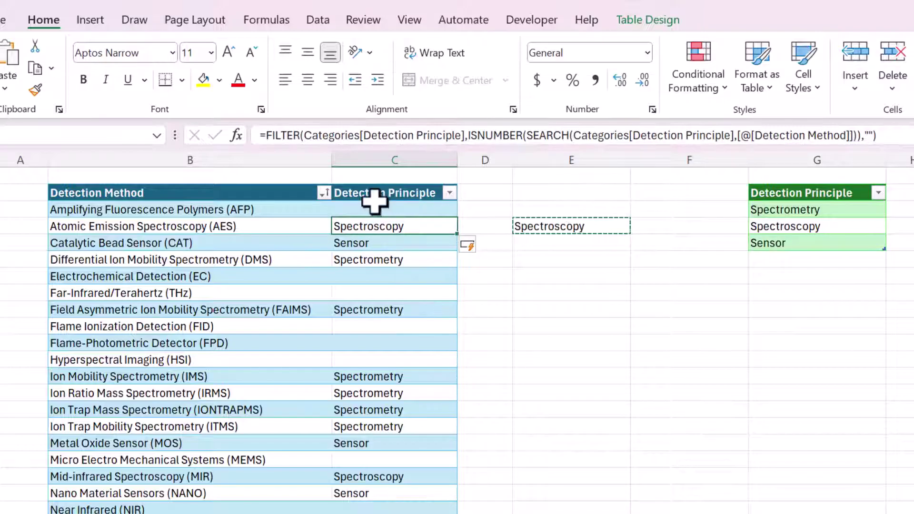
pyautogui.click(374, 177)
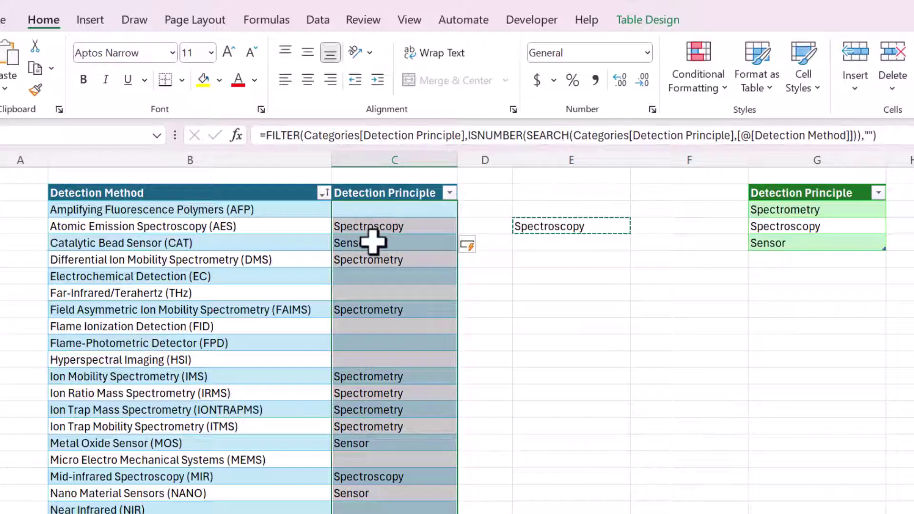
pyautogui.click(376, 225)
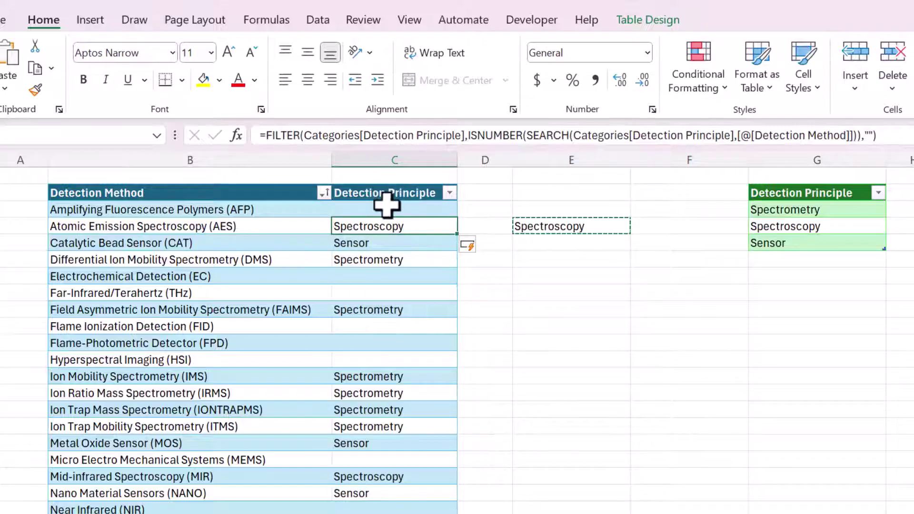
pyautogui.moveTo(387, 190)
pyautogui.mouseDown()
pyautogui.moveTo(395, 513)
pyautogui.moveTo(410, 508)
pyautogui.moveTo(400, 292)
pyautogui.mouseUp()
pyautogui.scroll(4, 410, 508)
pyautogui.scroll(2, 400, 292)
pyautogui.click(400, 293)
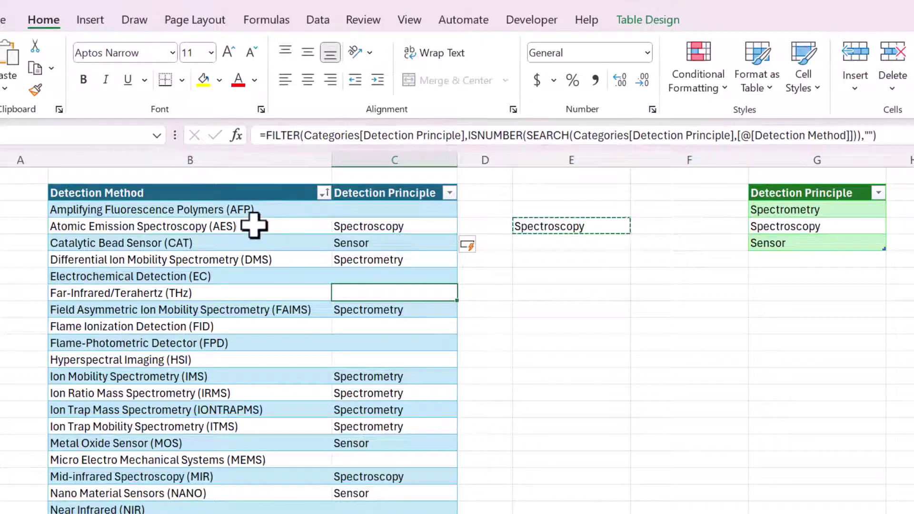
# - Delete the helper FILTER formula in column E and review method names against results
pyautogui.click(566, 223)
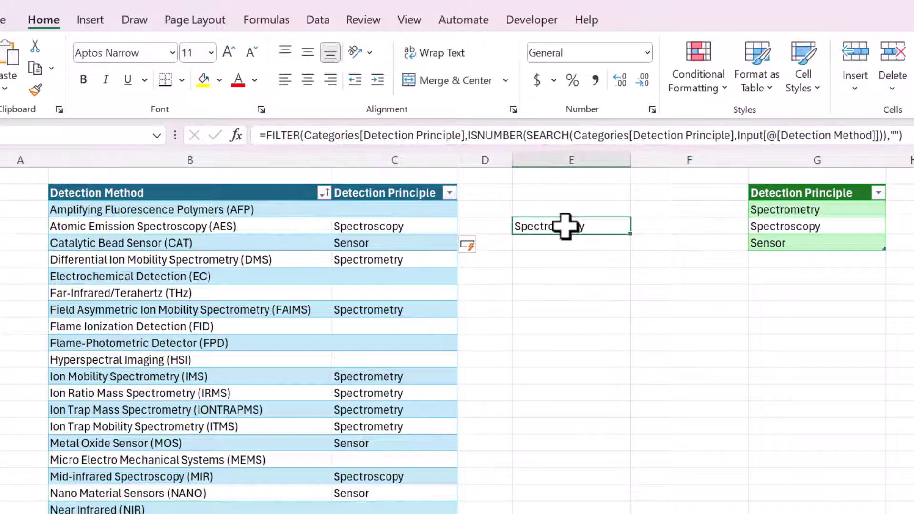
pyautogui.press('Delete')
pyautogui.click(380, 227)
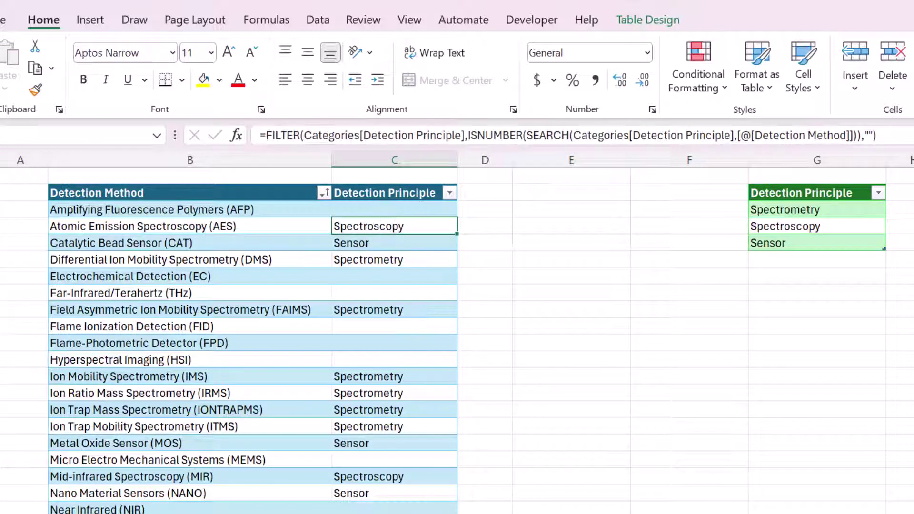
pyautogui.click(782, 209)
pyautogui.click(221, 243)
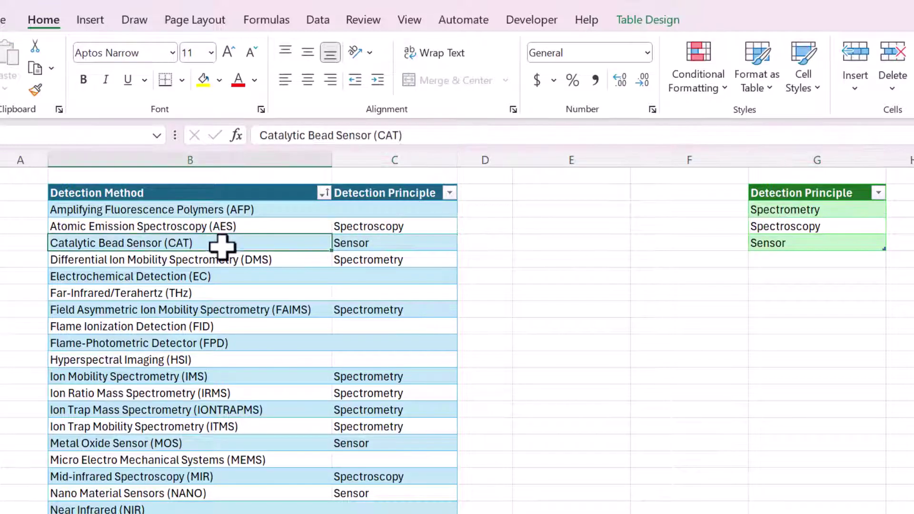
pyautogui.click(230, 225)
pyautogui.moveTo(230, 225); pyautogui.dragTo(200, 510)
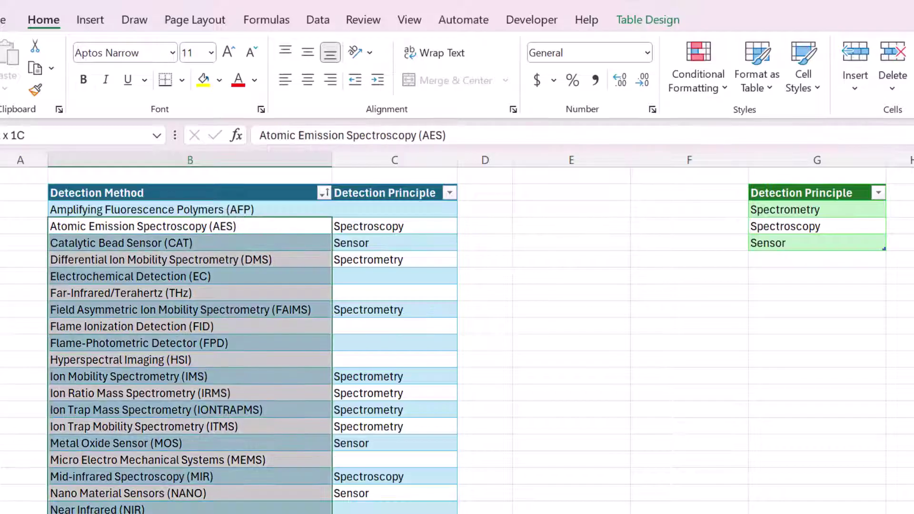
pyautogui.click(205, 295)
pyautogui.click(219, 227)
pyautogui.click(253, 194)
pyautogui.click(392, 210)
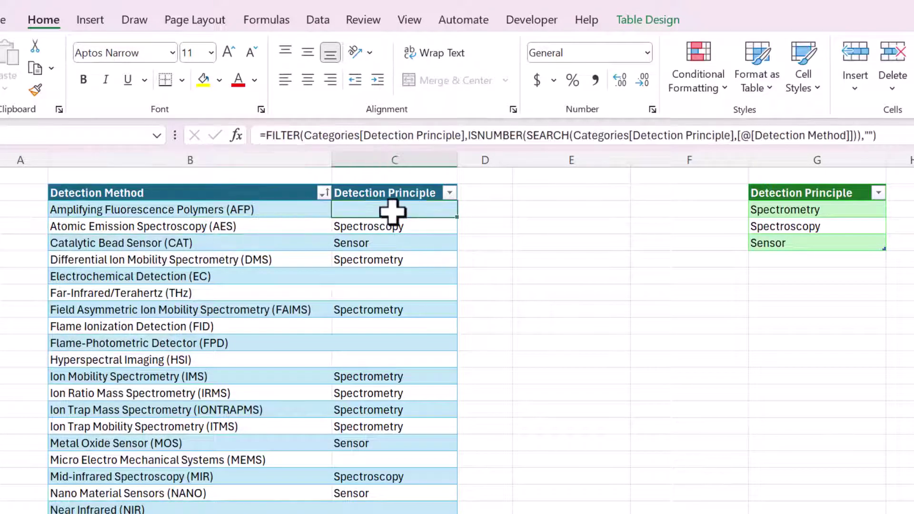
pyautogui.click(536, 208)
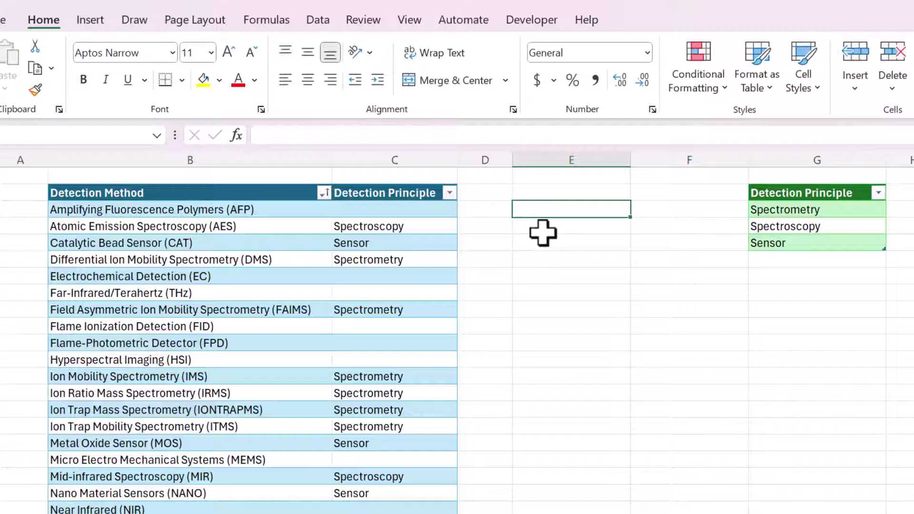
# - Edit the AES method name, typing 'sor' so it also contains Sensor
pyautogui.doubleClick(262, 229)
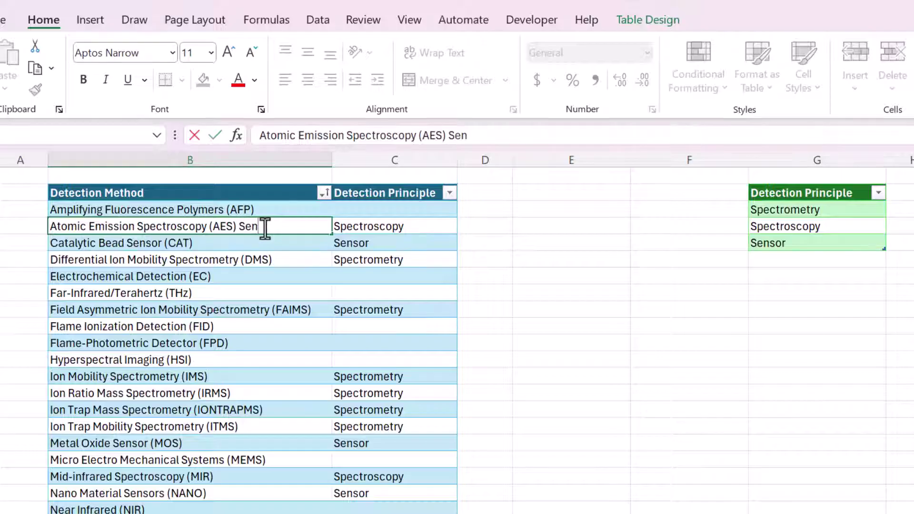
pyautogui.write('sor')
pyautogui.press('Return')
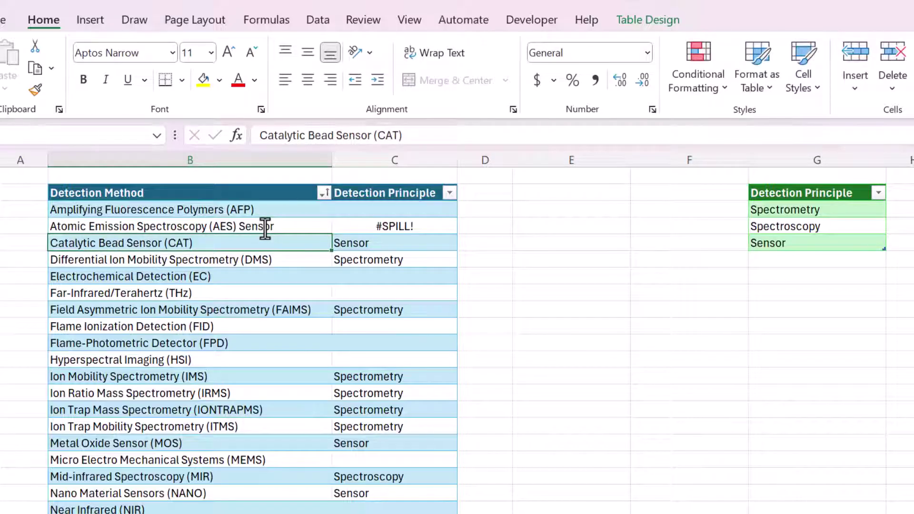
pyautogui.click(265, 229)
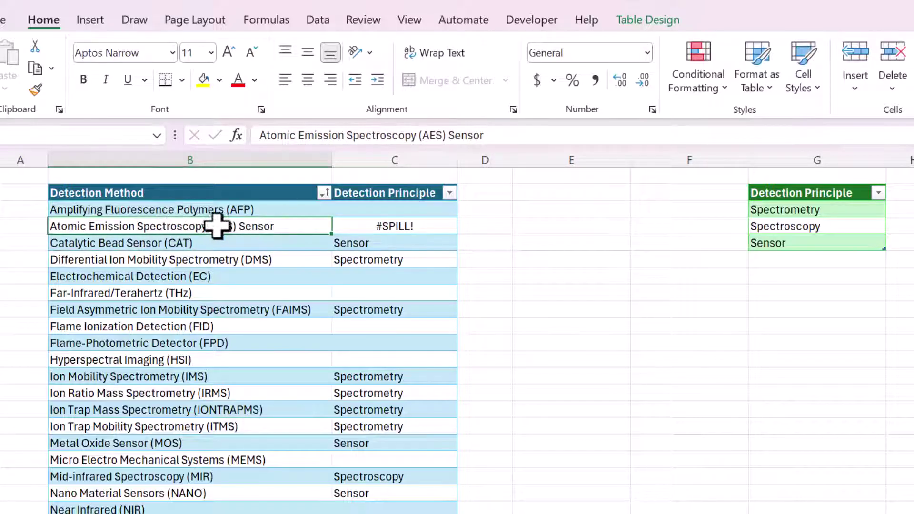
# - Copy the #SPILL! FILTER formula from C3 into E3, spilling Spectroscopy and Sensor
pyautogui.click(373, 228)
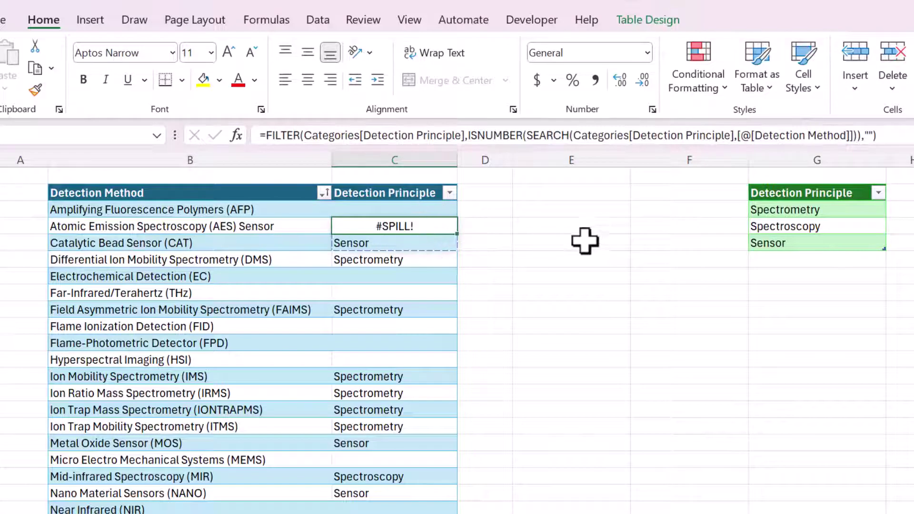
pyautogui.hotkey('ctrl', 'c')
pyautogui.click(588, 225)
pyautogui.hotkey('ctrl', 'v')
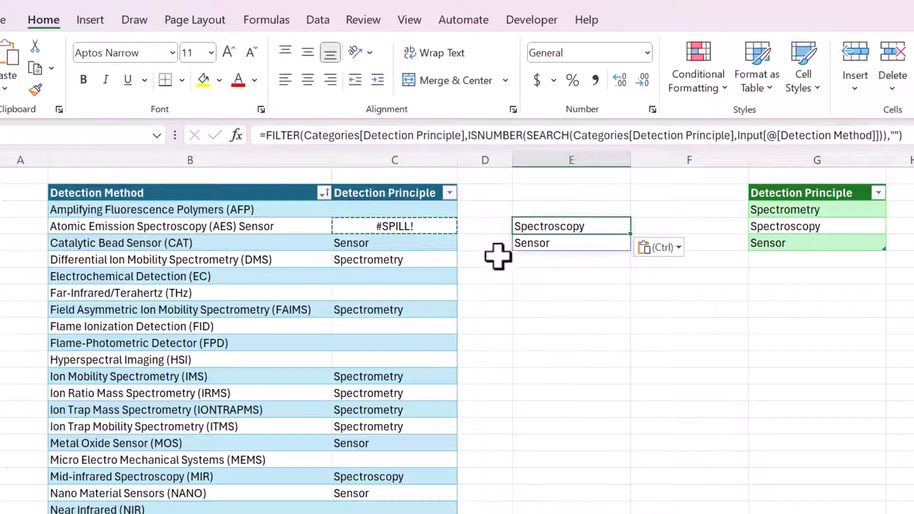
pyautogui.click(497, 228)
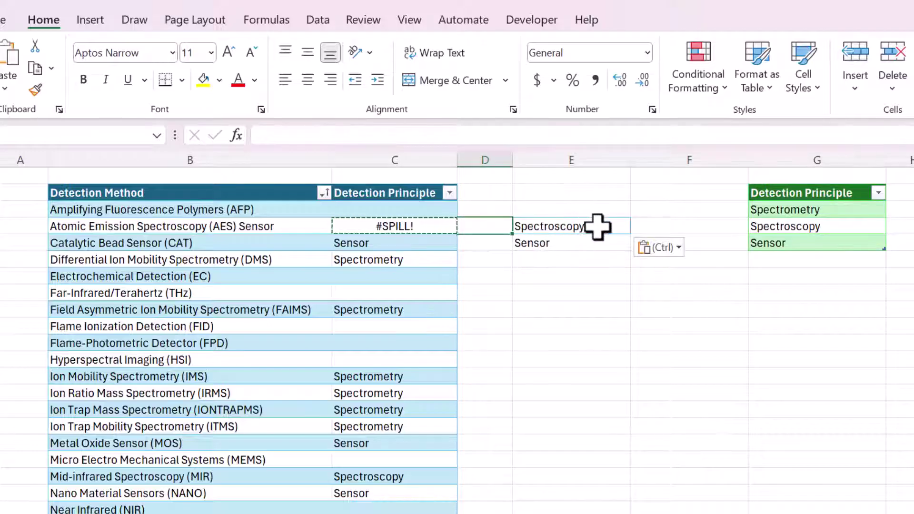
pyautogui.click(362, 210)
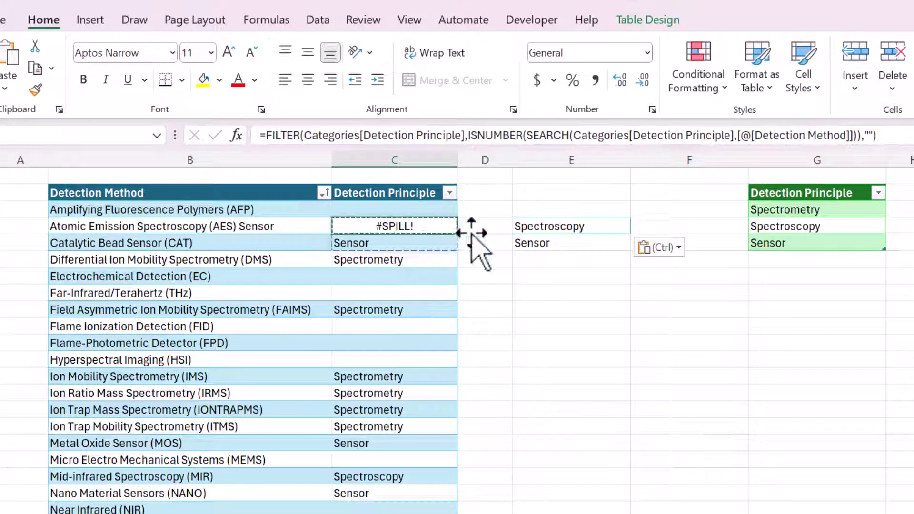
pyautogui.click(563, 228)
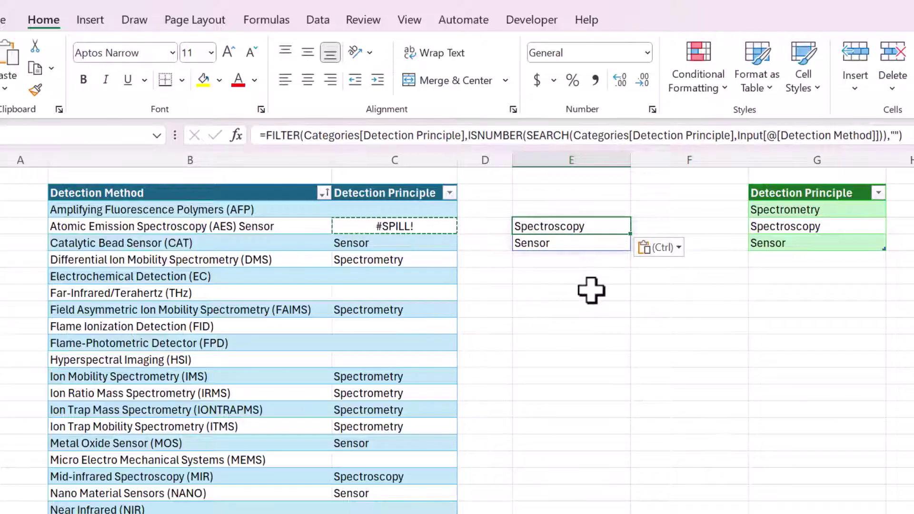
pyautogui.click(315, 139)
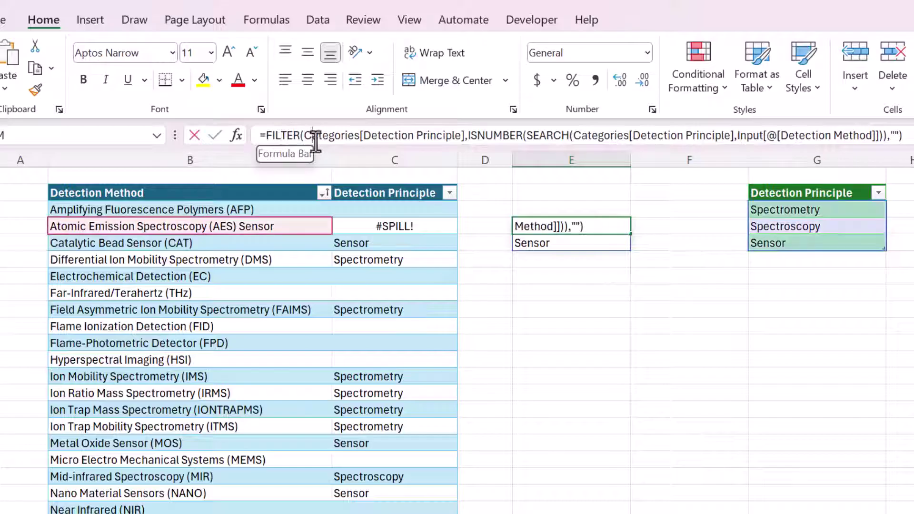
pyautogui.moveTo(315, 139); pyautogui.dragTo(465, 137)
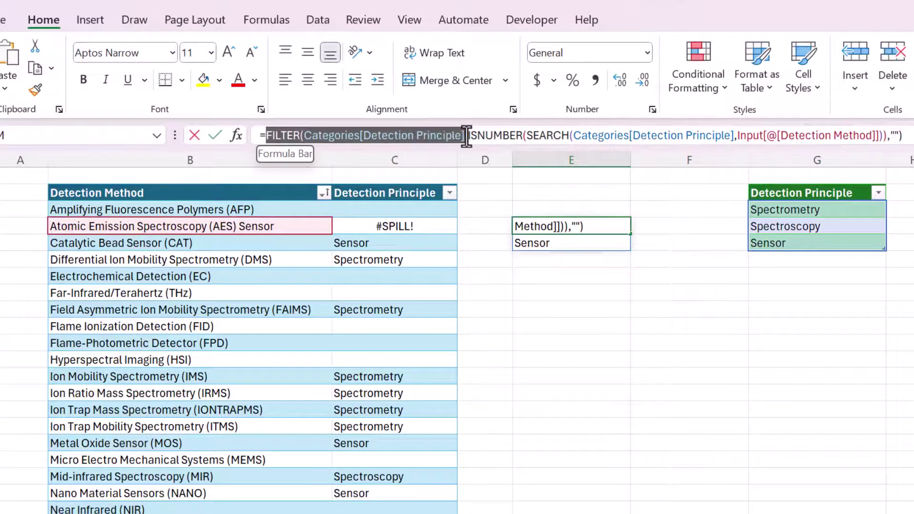
pyautogui.press('BackSpace')
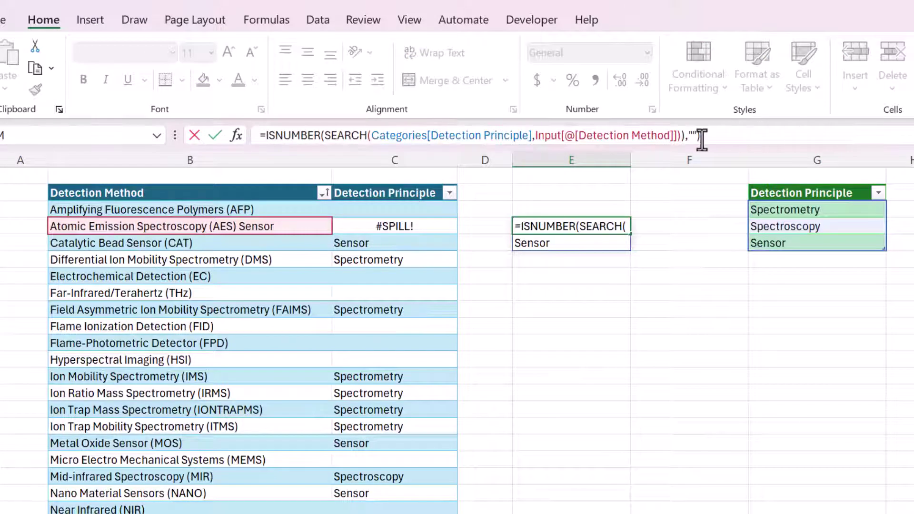
pyautogui.doubleClick(685, 137)
pyautogui.press('Return')
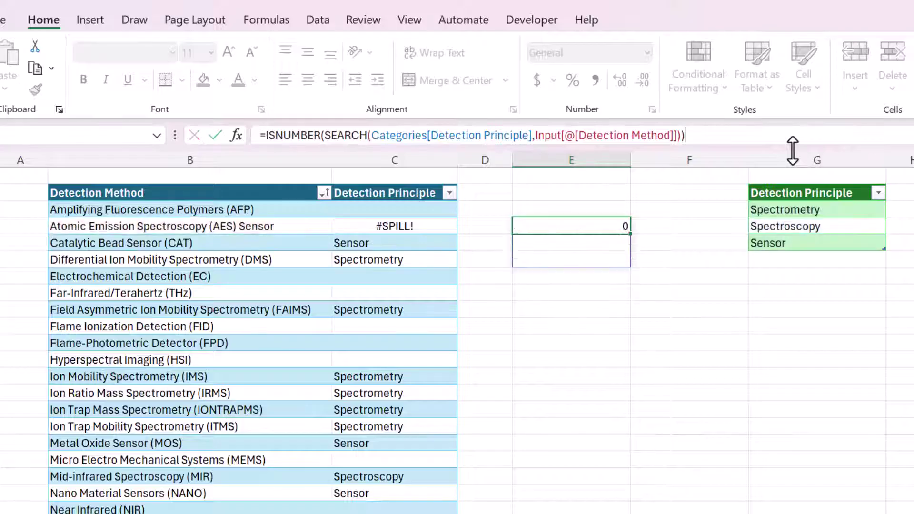
pyautogui.moveTo(574, 243); pyautogui.dragTo(576, 259)
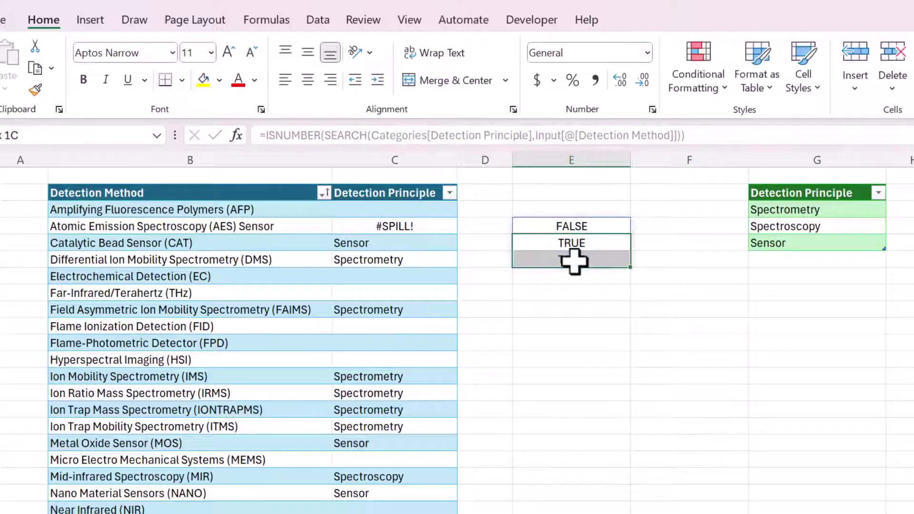
pyautogui.click(605, 257)
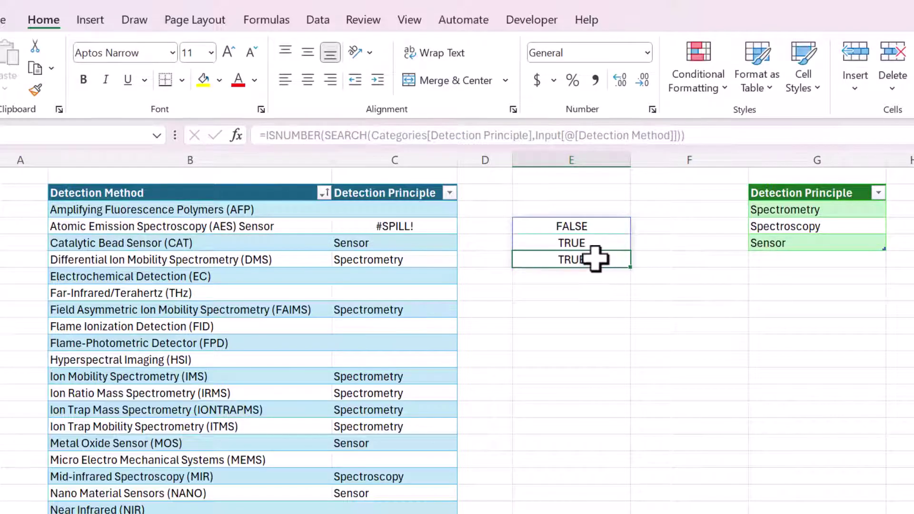
pyautogui.moveTo(784, 226); pyautogui.dragTo(786, 243)
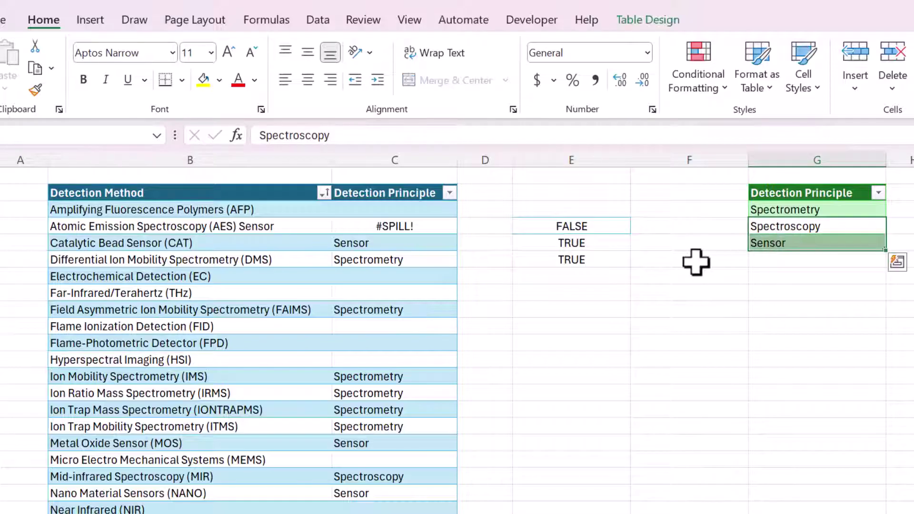
pyautogui.click(659, 259)
pyautogui.hotkey('ctrl', 'z')
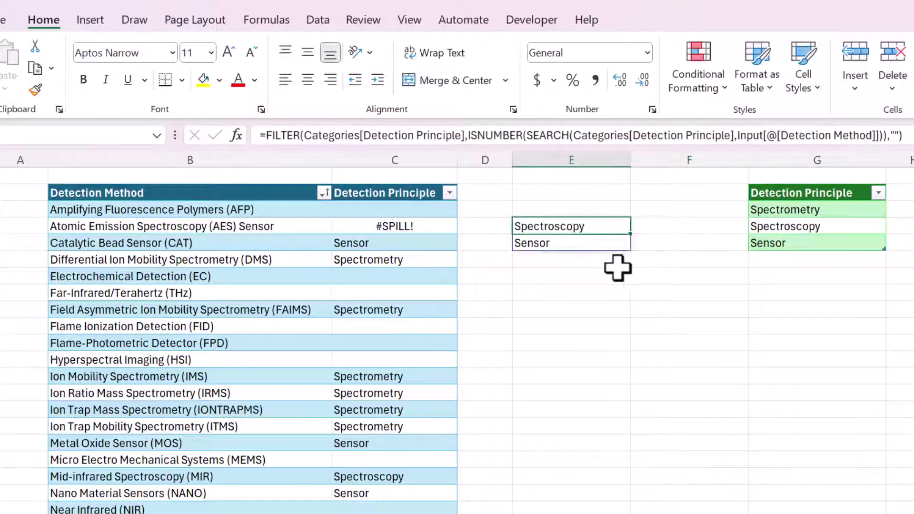
pyautogui.click(618, 270)
pyautogui.click(590, 228)
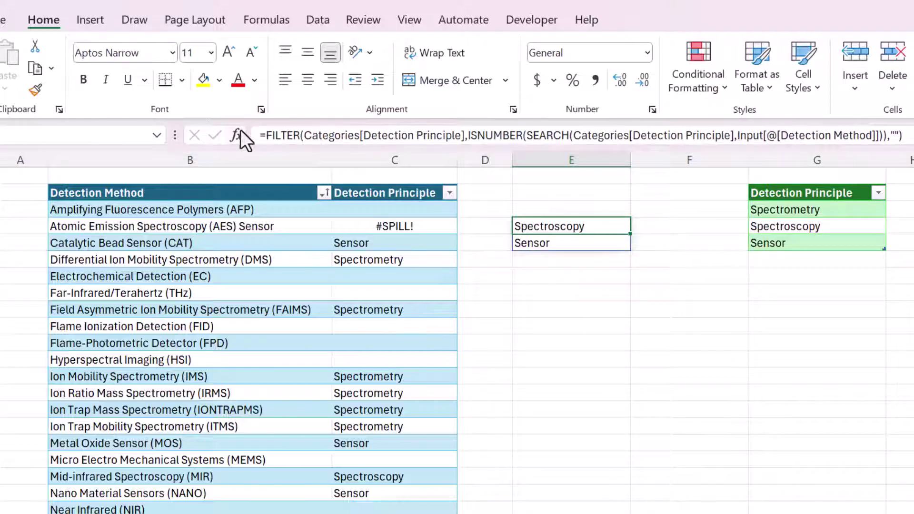
# - Wrap E3's FILTER in TEXTJOIN(", ",TRUE, …) over multiple lines, giving 'Spectroscopy, Sensor'
pyautogui.click(262, 135)
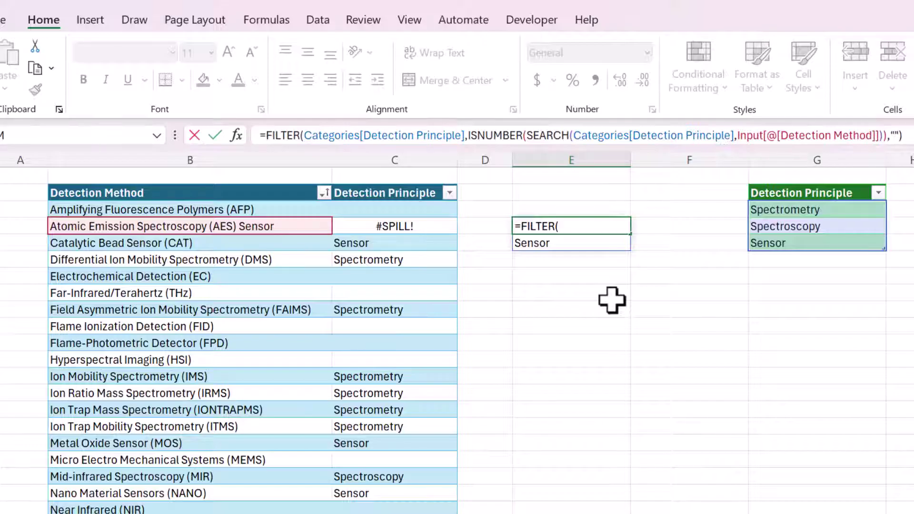
pyautogui.write('TEXTJOIN')
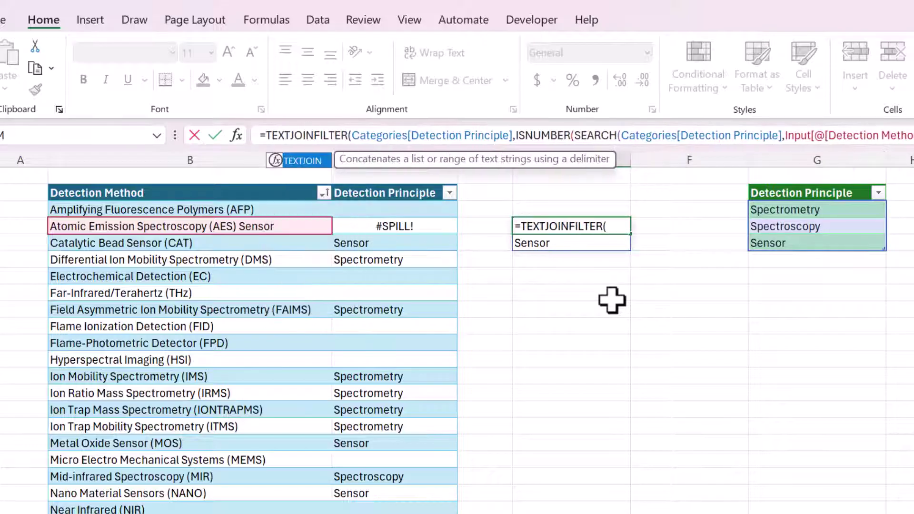
pyautogui.write('(')
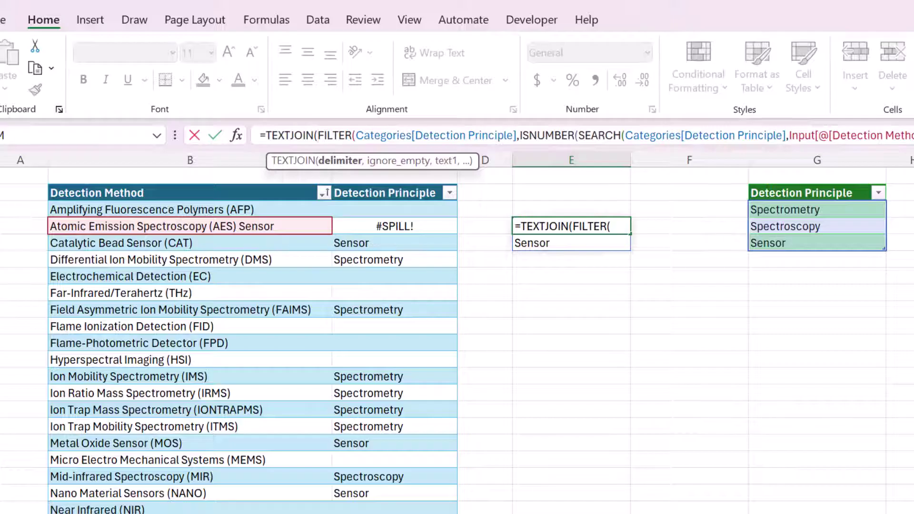
pyautogui.hotkey('ctrl', 'shift', 'u')
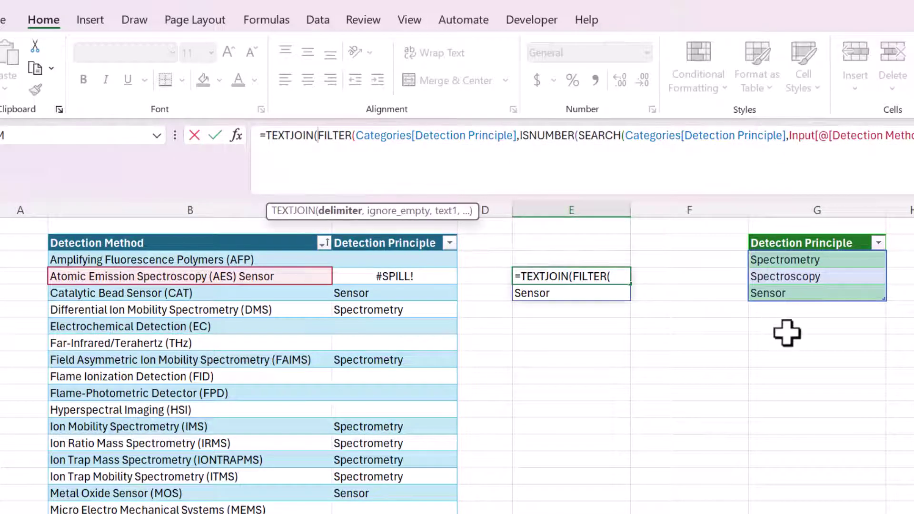
pyautogui.hotkey('alt', 'Return')
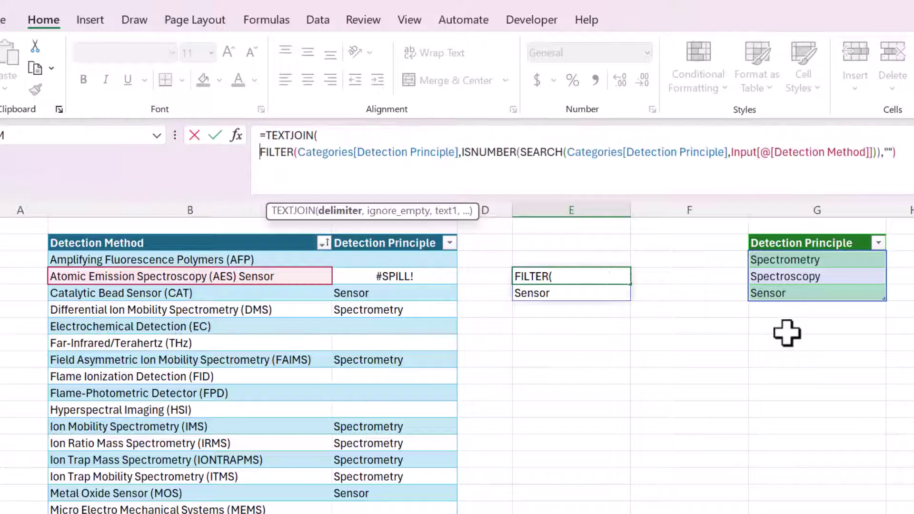
pyautogui.click(344, 141)
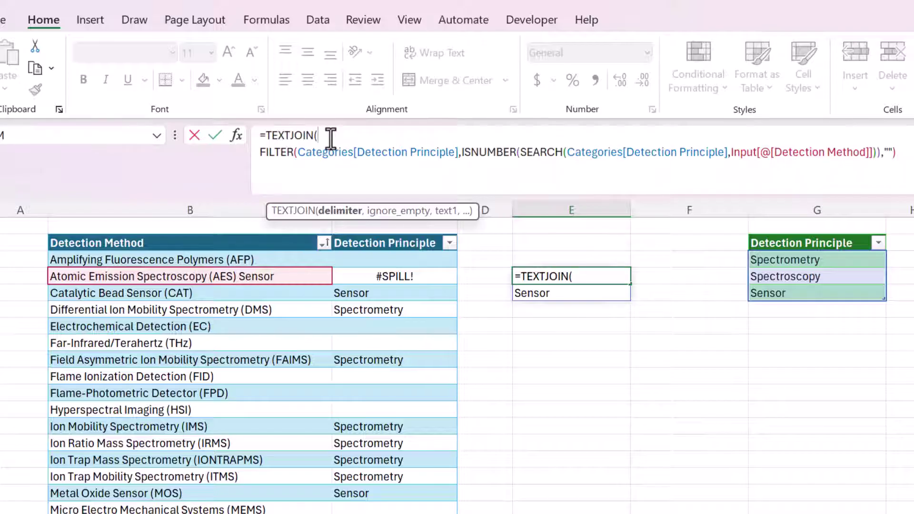
pyautogui.write('"')
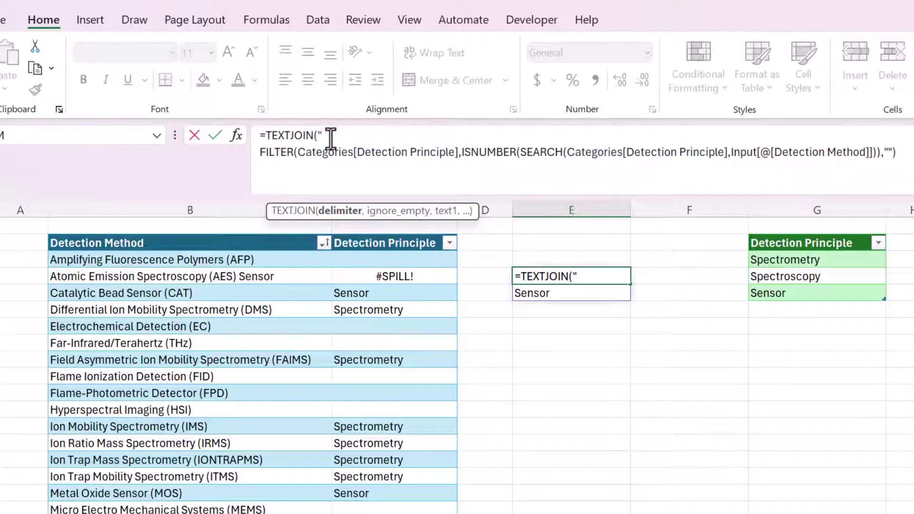
pyautogui.write(', "')
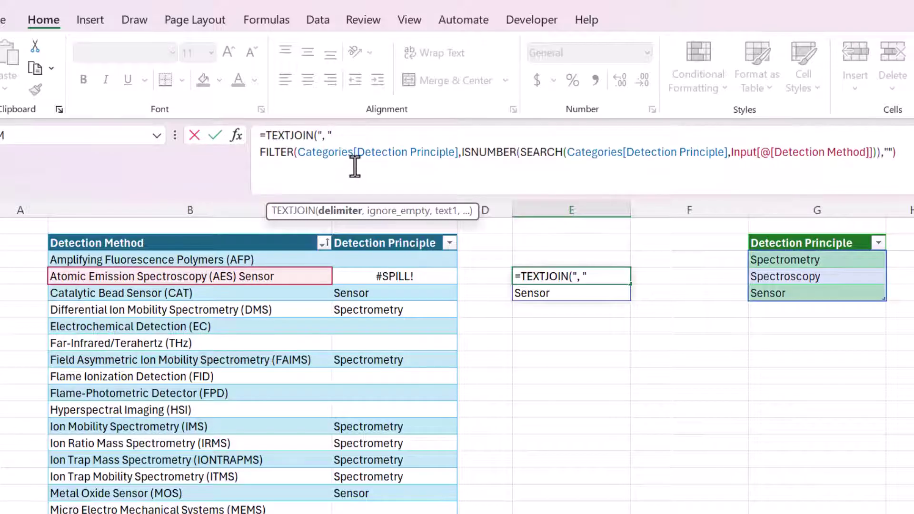
pyautogui.write(',')
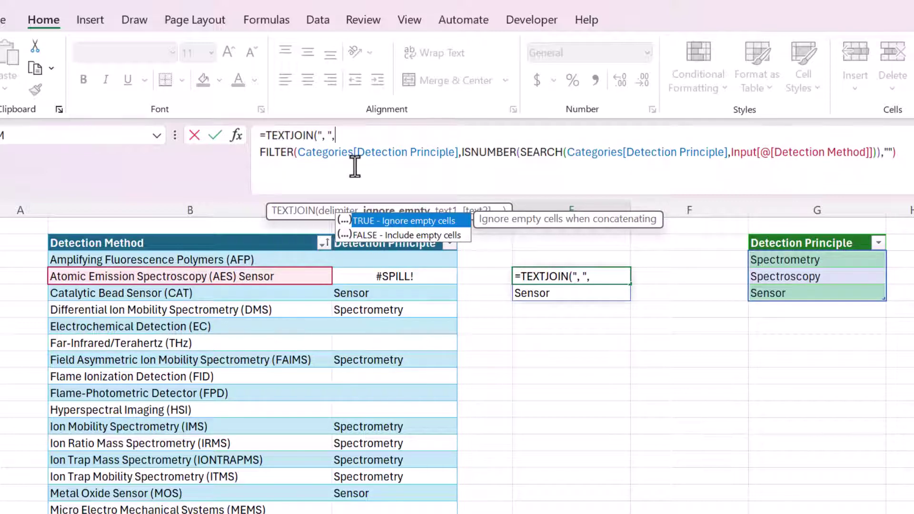
pyautogui.write('TRUE,')
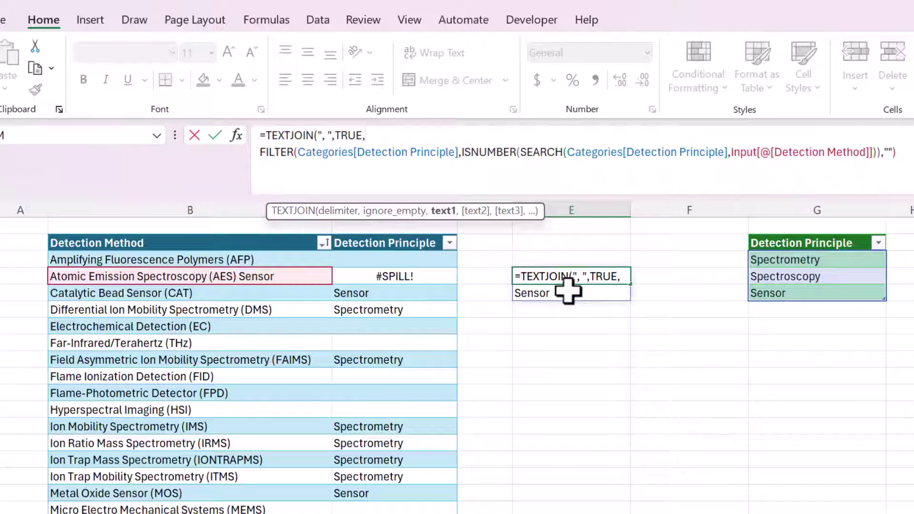
pyautogui.click(905, 153)
pyautogui.write(')')
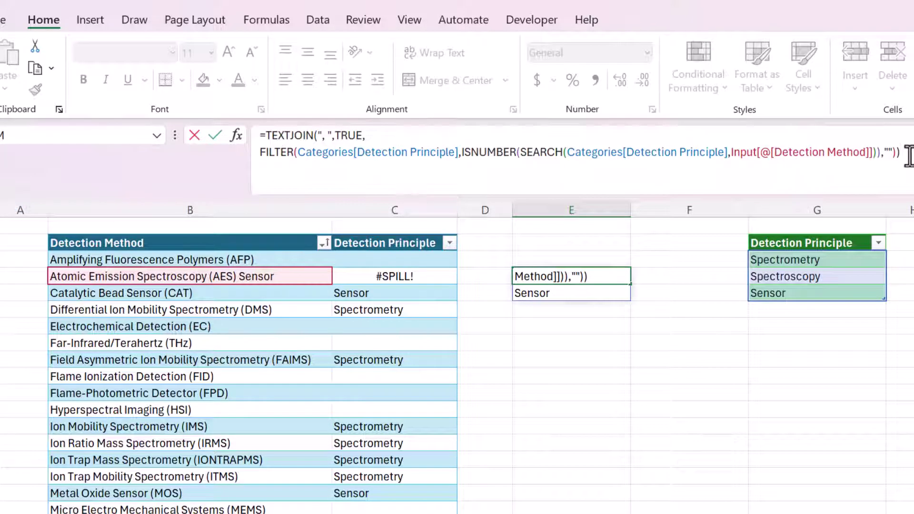
pyautogui.press('Return')
# - Copy the TEXTJOIN formula from E3 into C3, the AES row's Detection Principle cell
pyautogui.click(651, 406)
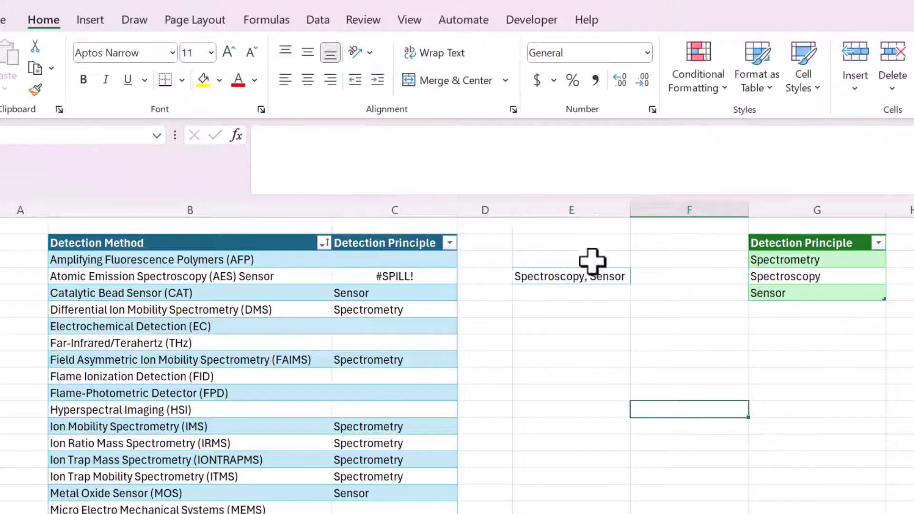
pyautogui.click(597, 276)
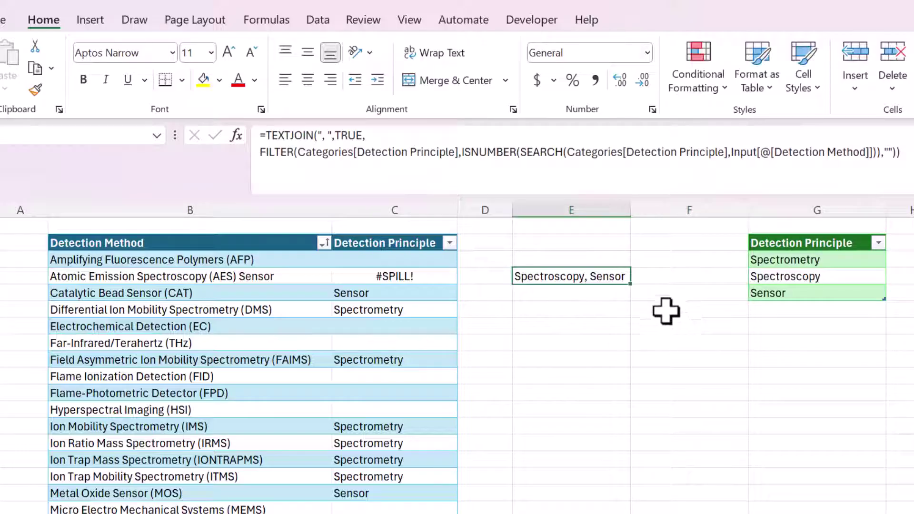
pyautogui.hotkey('ctrl', 'c')
pyautogui.click(429, 277)
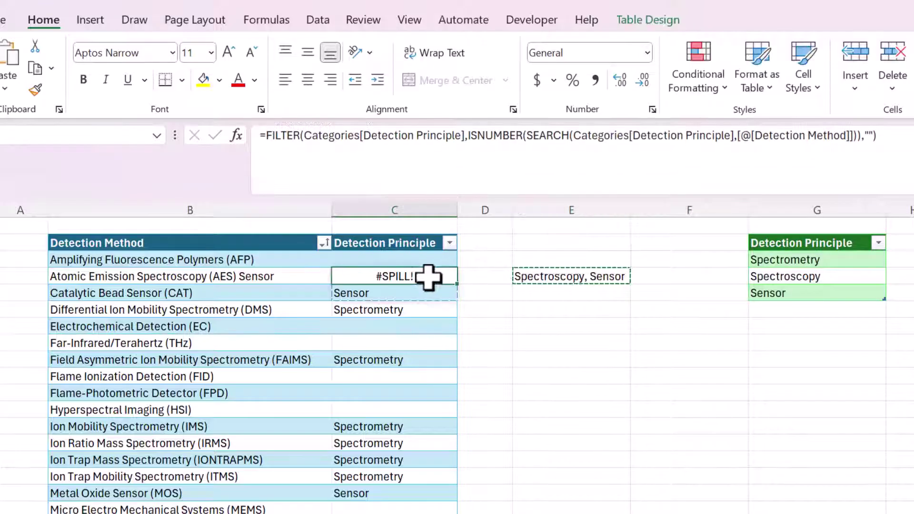
pyautogui.hotkey('ctrl', 'v')
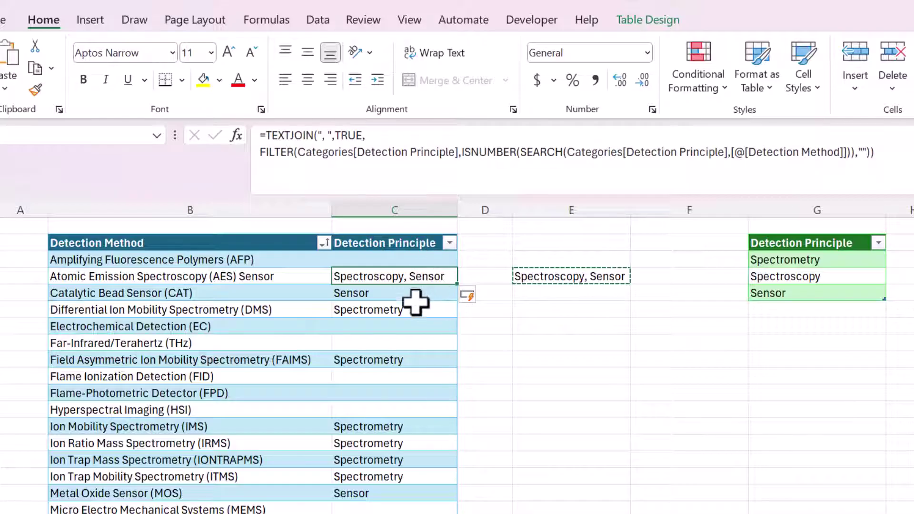
# - Review the joined keyword results down column C, then delete the helper formula in E3
pyautogui.click(265, 282)
pyautogui.click(349, 281)
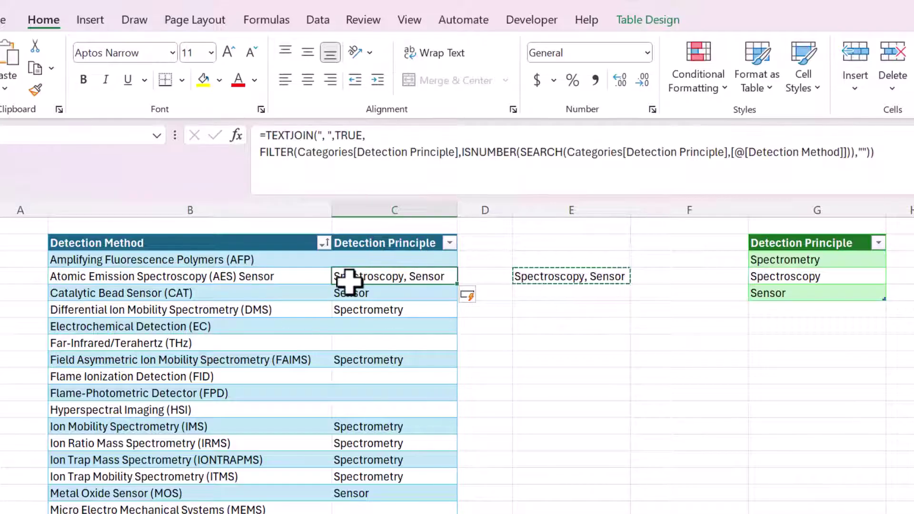
pyautogui.press('Down')
pyautogui.press('Down')
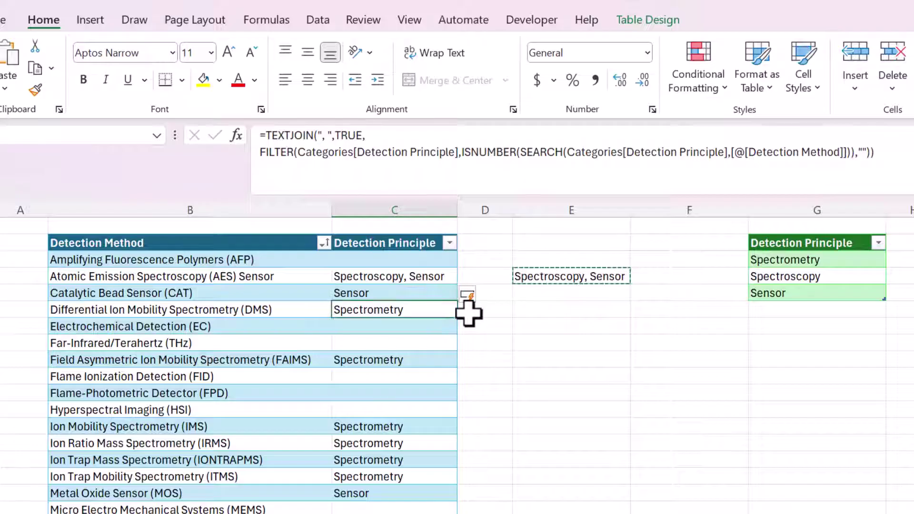
pyautogui.press('Down')
pyautogui.press('Down')
pyautogui.press('Down')
pyautogui.press('Up')
pyautogui.press('Up')
pyautogui.press('Up')
pyautogui.press('Up')
pyautogui.press('Up')
pyautogui.press('Down')
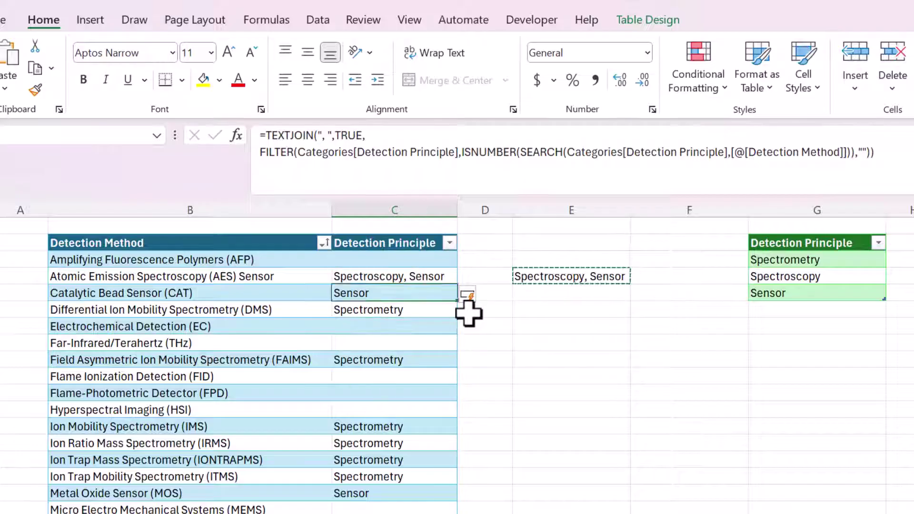
pyautogui.press('Down')
pyautogui.press('Down')
pyautogui.press('Down')
pyautogui.press('Down')
pyautogui.press('Down')
pyautogui.press('Down')
pyautogui.press('Down')
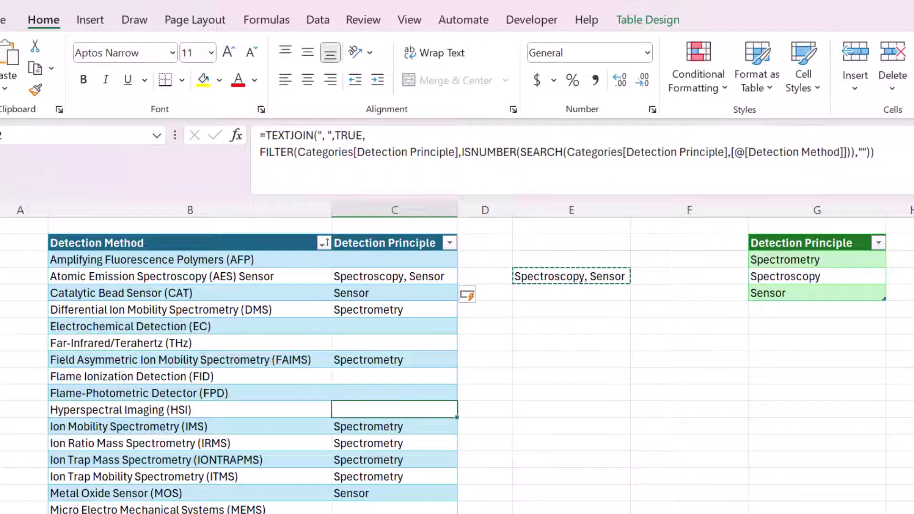
pyautogui.hotkey('ctrl', 'shift', 'u')
pyautogui.click(600, 233)
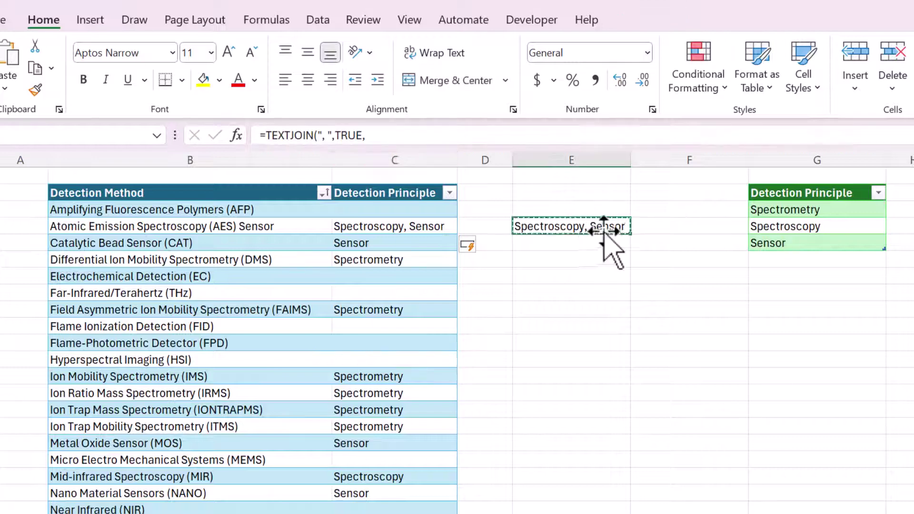
pyautogui.press('Delete')
# - Append Sensor, then Spectroscopy, to the IRMS method name and check its three-keyword result
pyautogui.click(598, 296)
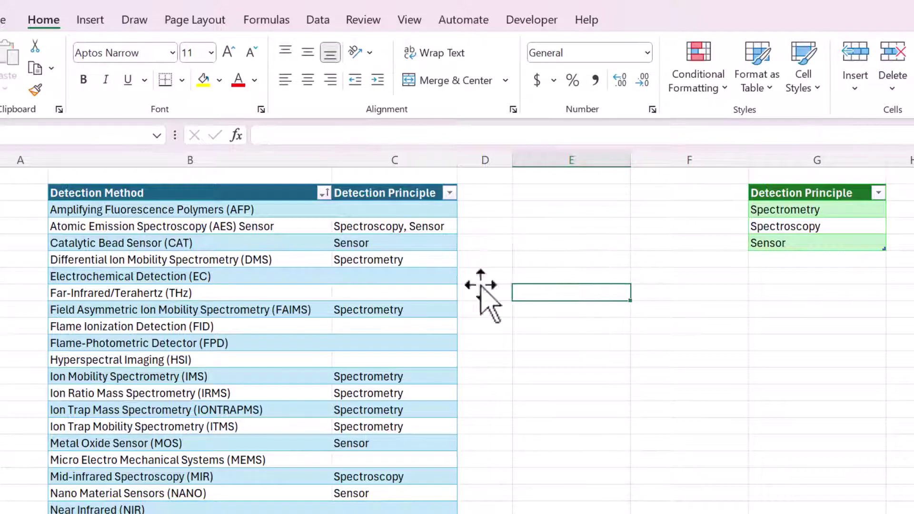
pyautogui.click(352, 506)
pyautogui.click(390, 394)
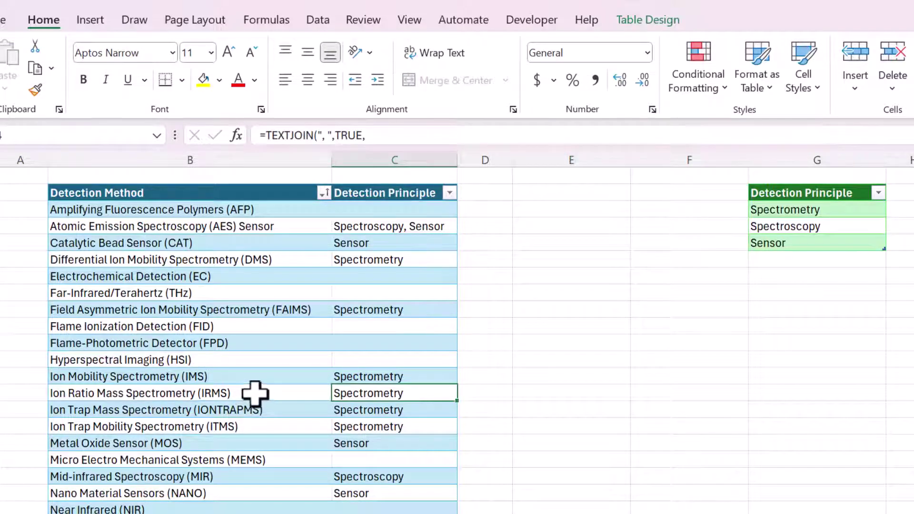
pyautogui.doubleClick(255, 393)
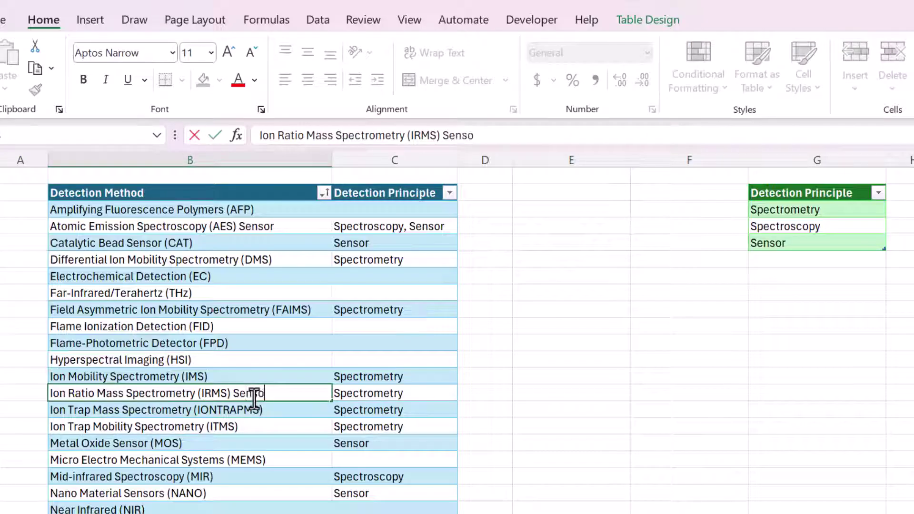
pyautogui.press('Return')
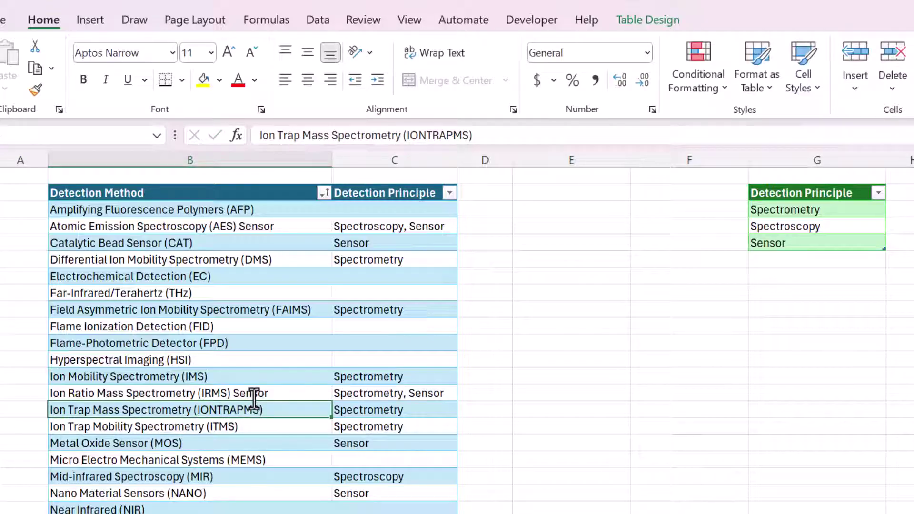
pyautogui.click(295, 394)
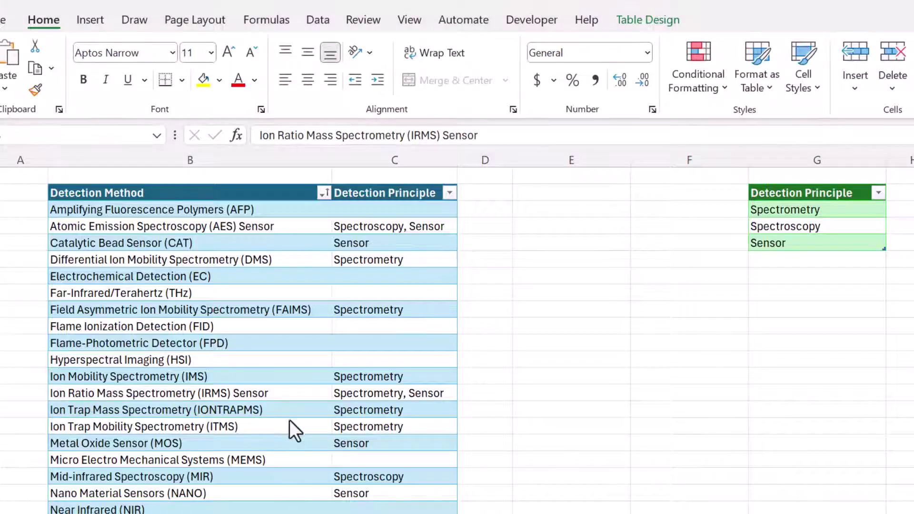
pyautogui.click(288, 394)
pyautogui.write('Spectroscopy')
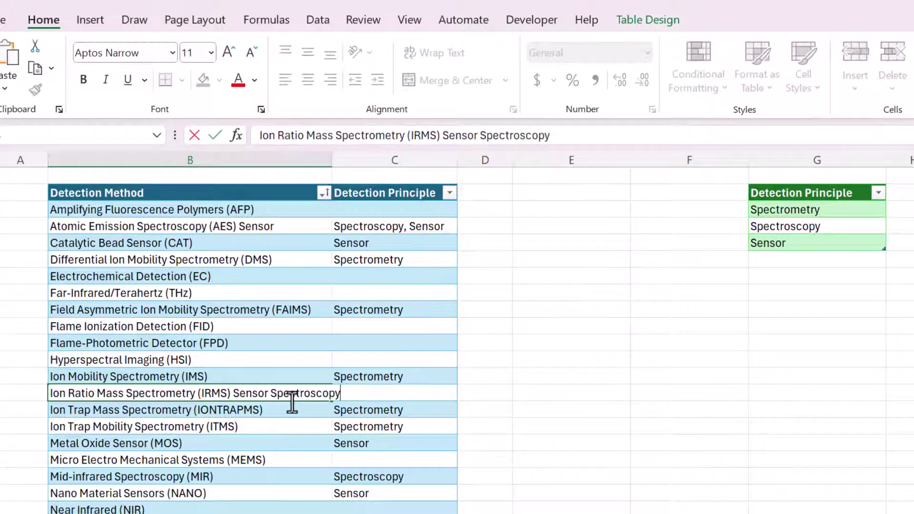
pyautogui.press('Return')
pyautogui.click(405, 394)
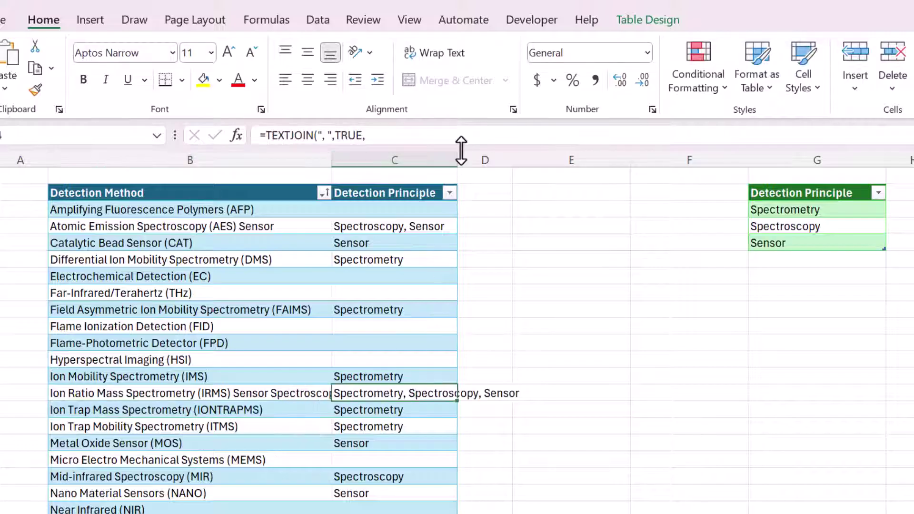
pyautogui.click(264, 443)
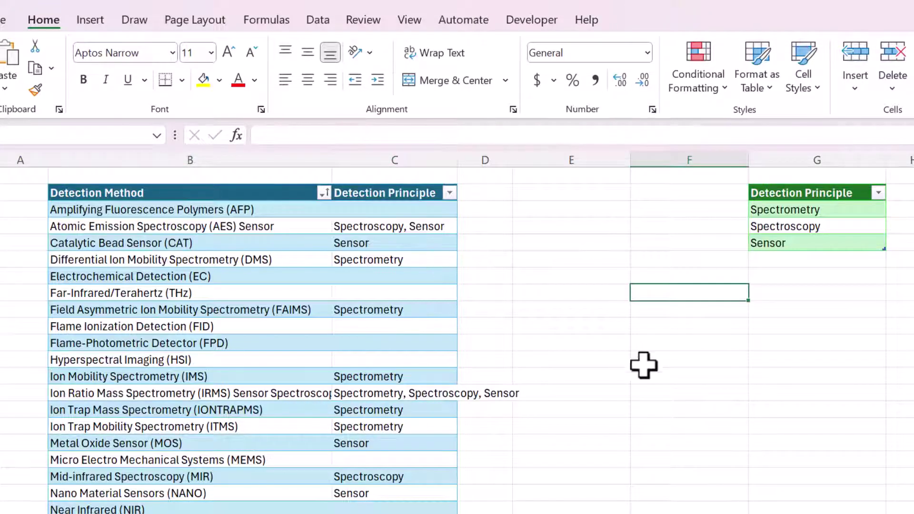
# - Inspect the FID and FPD method rows that have no Detection Principle match
pyautogui.click(777, 258)
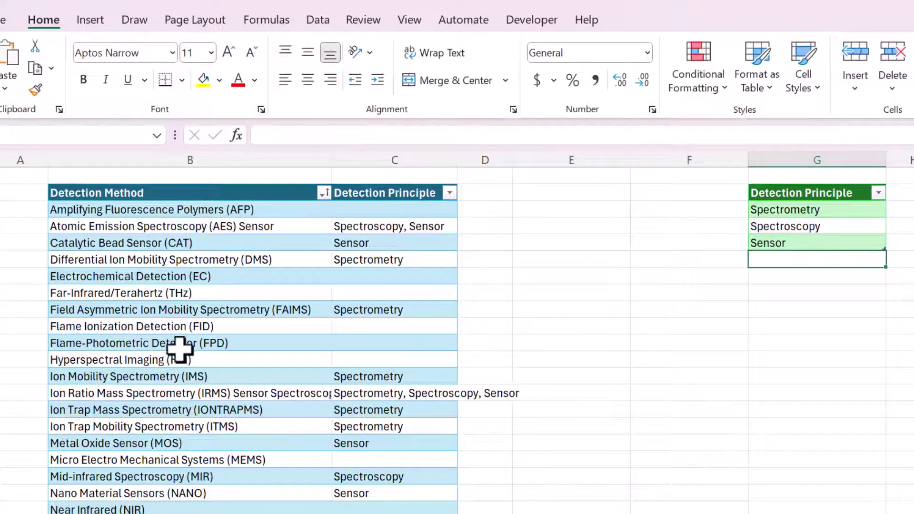
pyautogui.moveTo(414, 327); pyautogui.dragTo(147, 353)
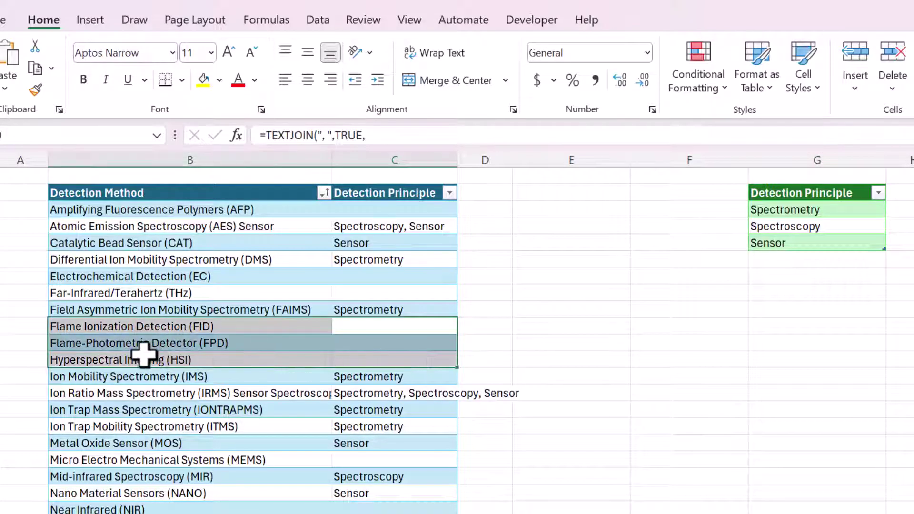
pyautogui.click(155, 328)
pyautogui.click(181, 344)
pyautogui.click(196, 327)
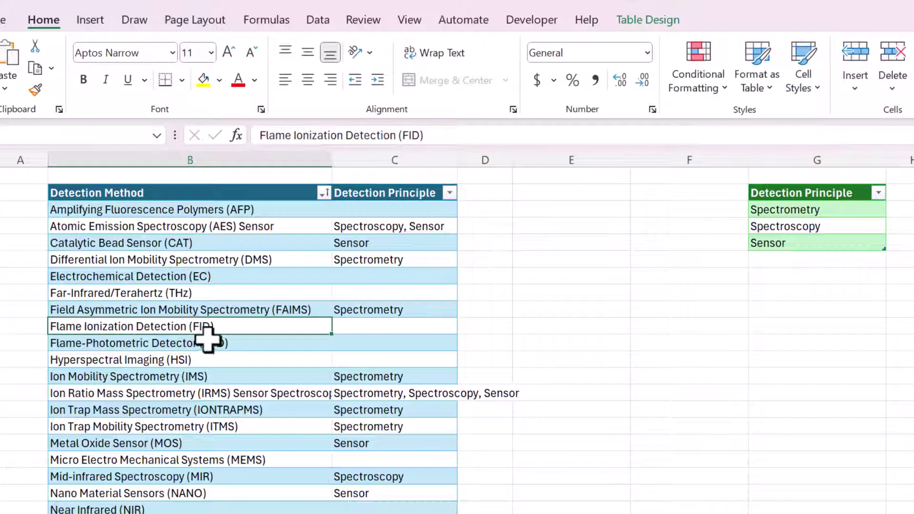
pyautogui.click(208, 340)
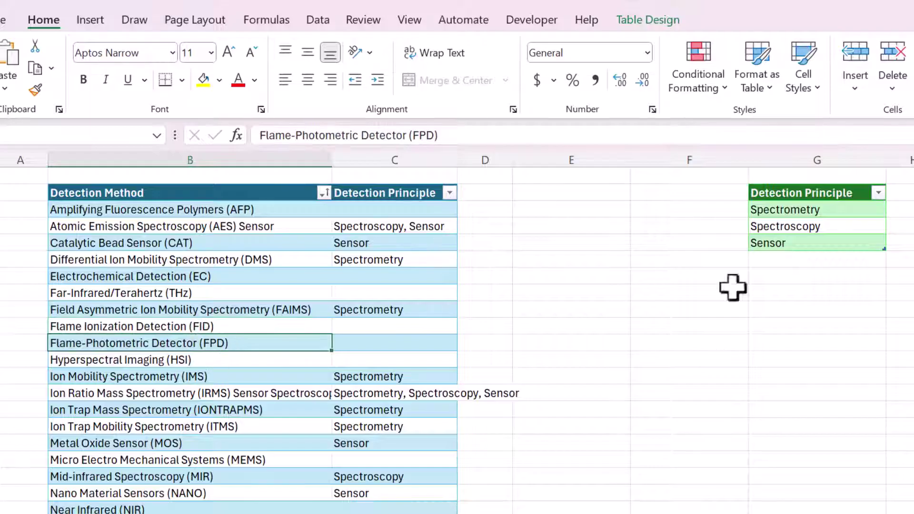
pyautogui.click(156, 326)
pyautogui.moveTo(178, 326); pyautogui.dragTo(208, 343)
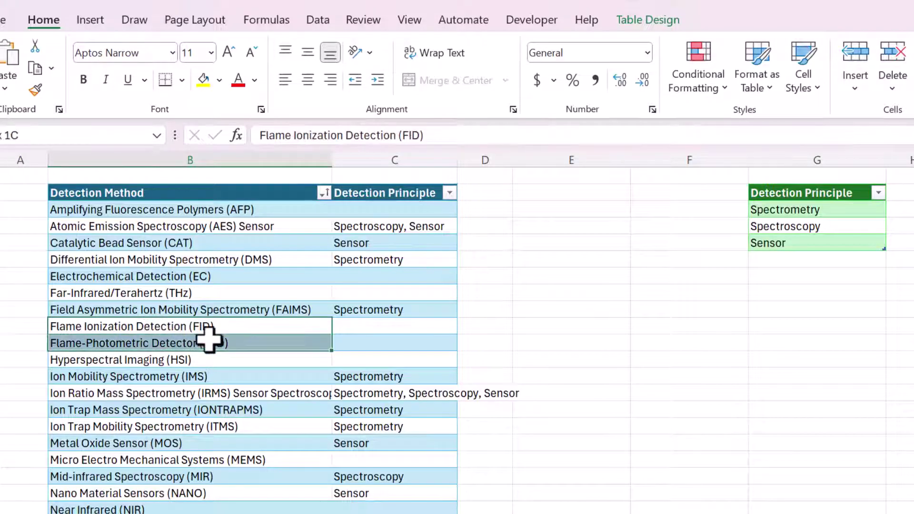
pyautogui.click(647, 312)
# - Add Detect as a fourth keyword and confirm the EC, FID and FPD rows show Detect
pyautogui.click(784, 265)
pyautogui.write('Detect')
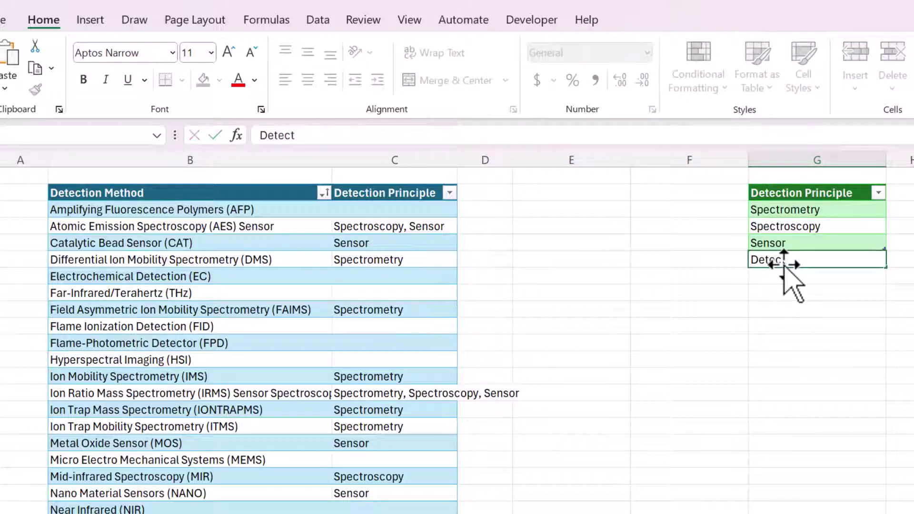
pyautogui.press('Return')
pyautogui.click(342, 275)
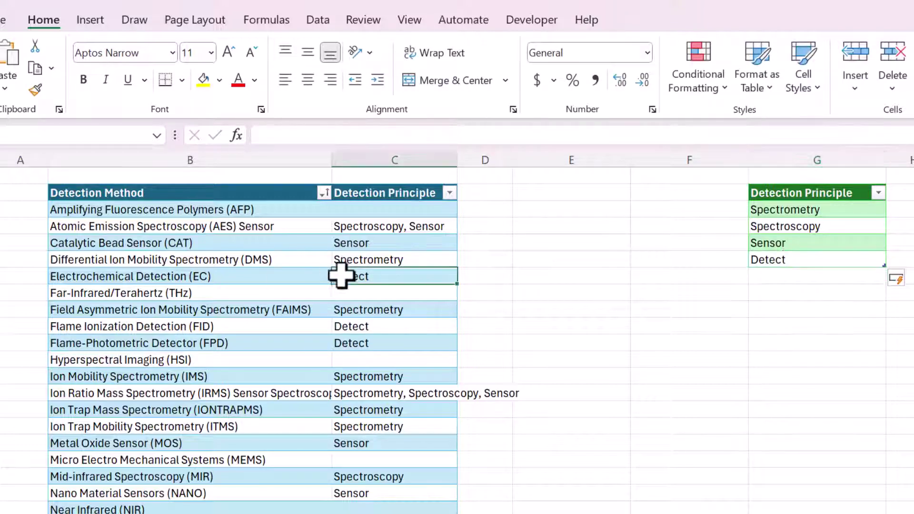
pyautogui.click(376, 328)
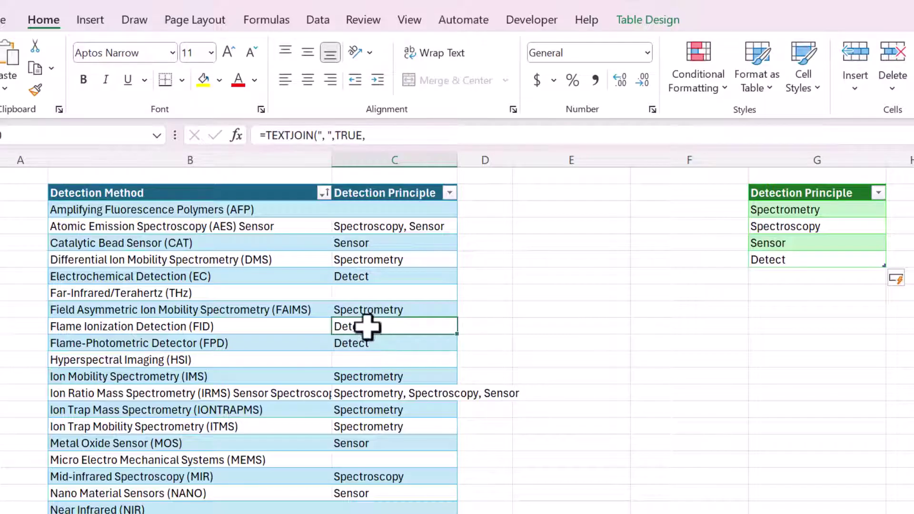
pyautogui.moveTo(368, 327); pyautogui.dragTo(271, 347)
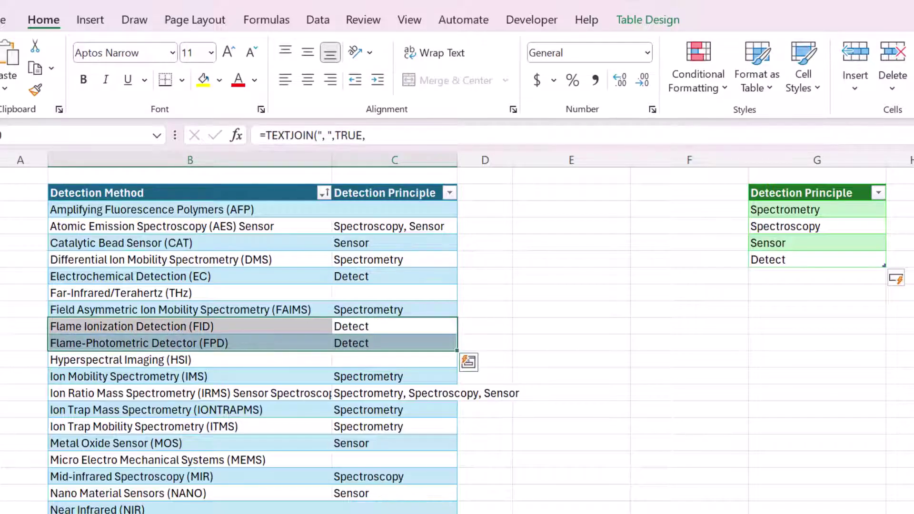
pyautogui.click(190, 512)
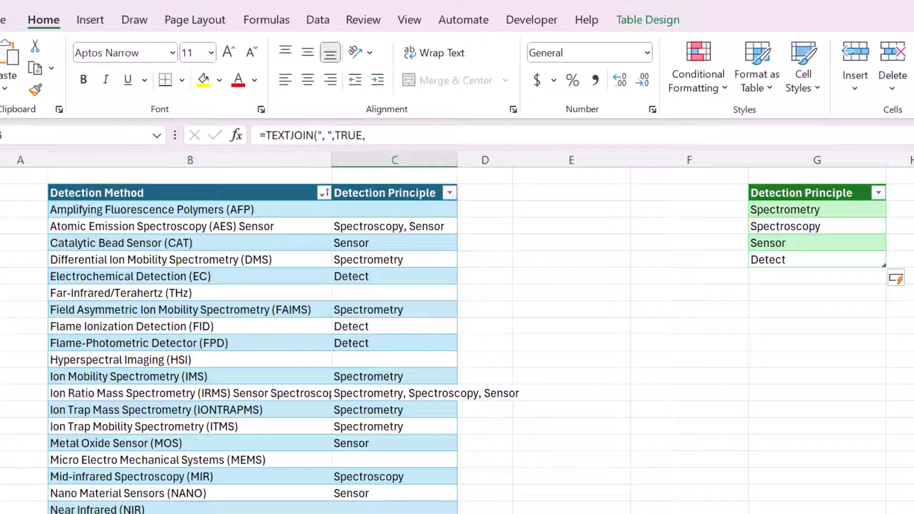
pyautogui.press('Escape')
pyautogui.scroll(-1, 457, 340)
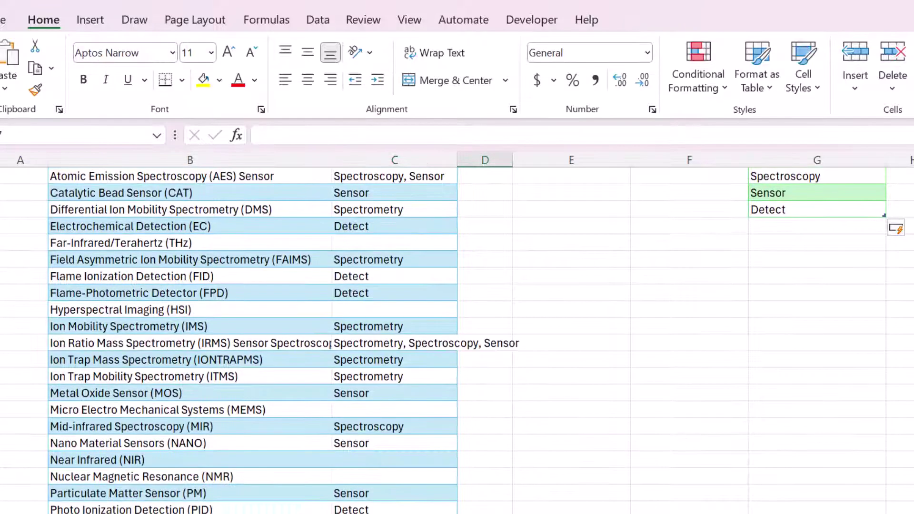
pyautogui.scroll(1, 504, 386)
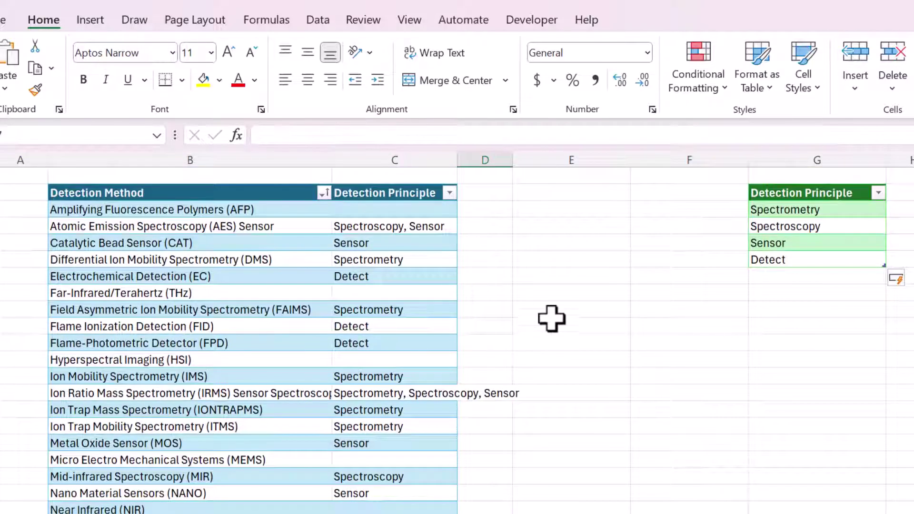